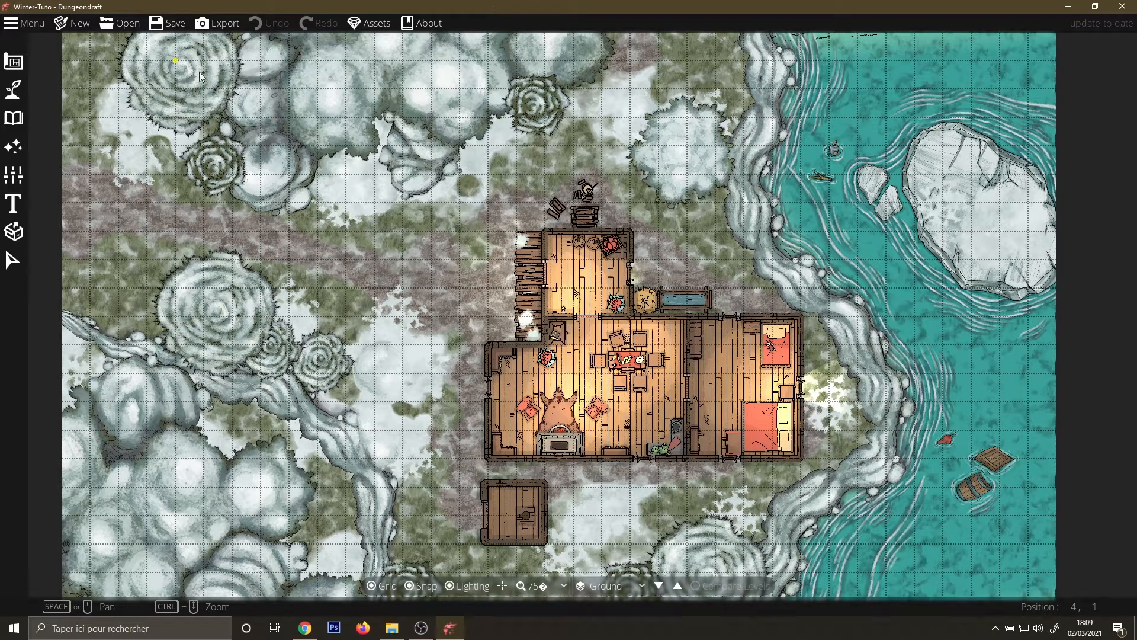
Export the map in Universal VTT mode with the grid turned off, saving it as Tuto in the Dungeon Draft folder
click(218, 23)
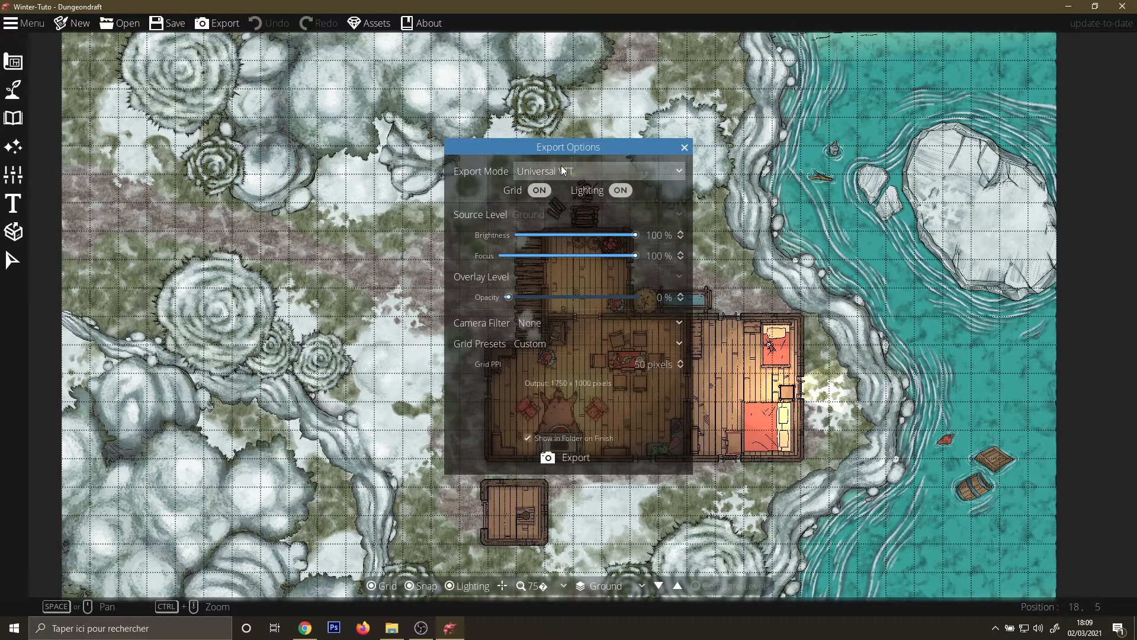
click(543, 190)
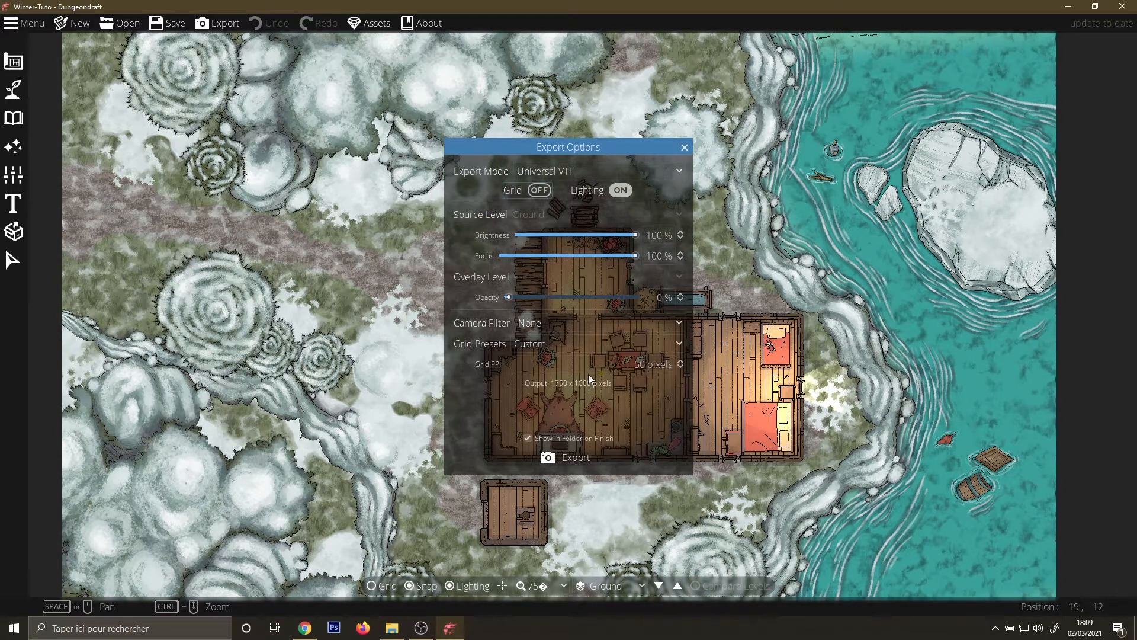
click(578, 461)
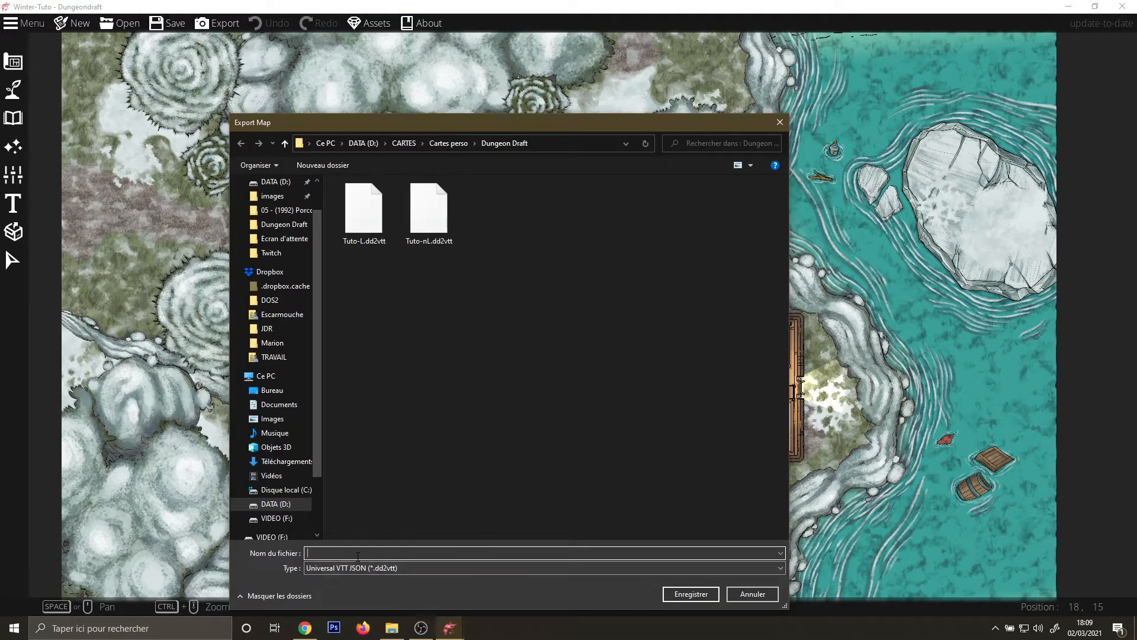
text(Tuto)
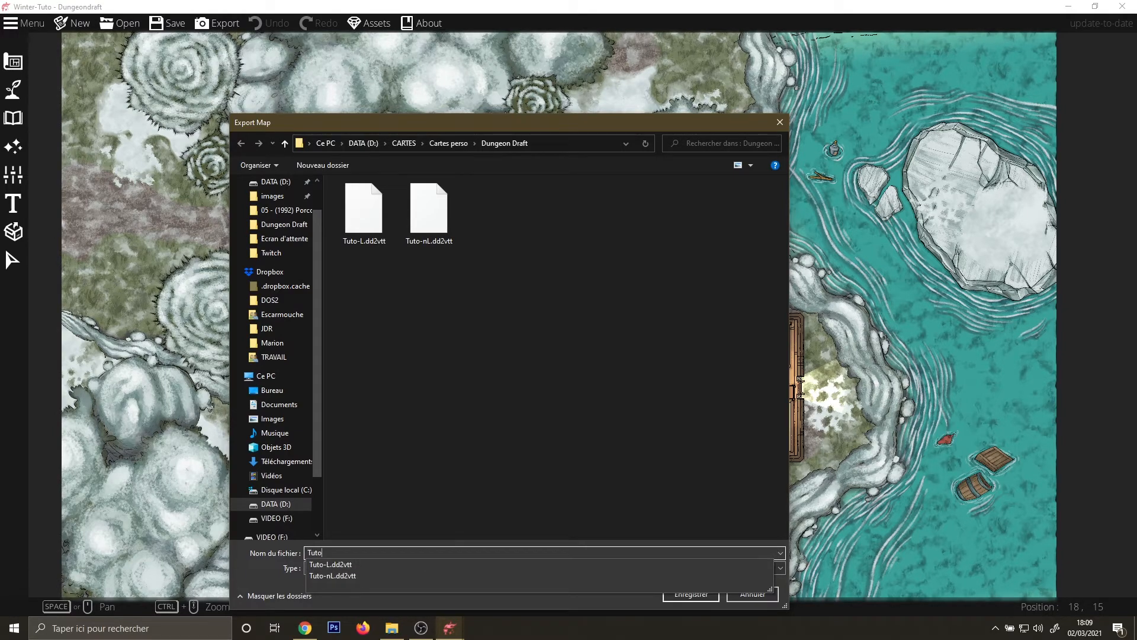
key(Return)
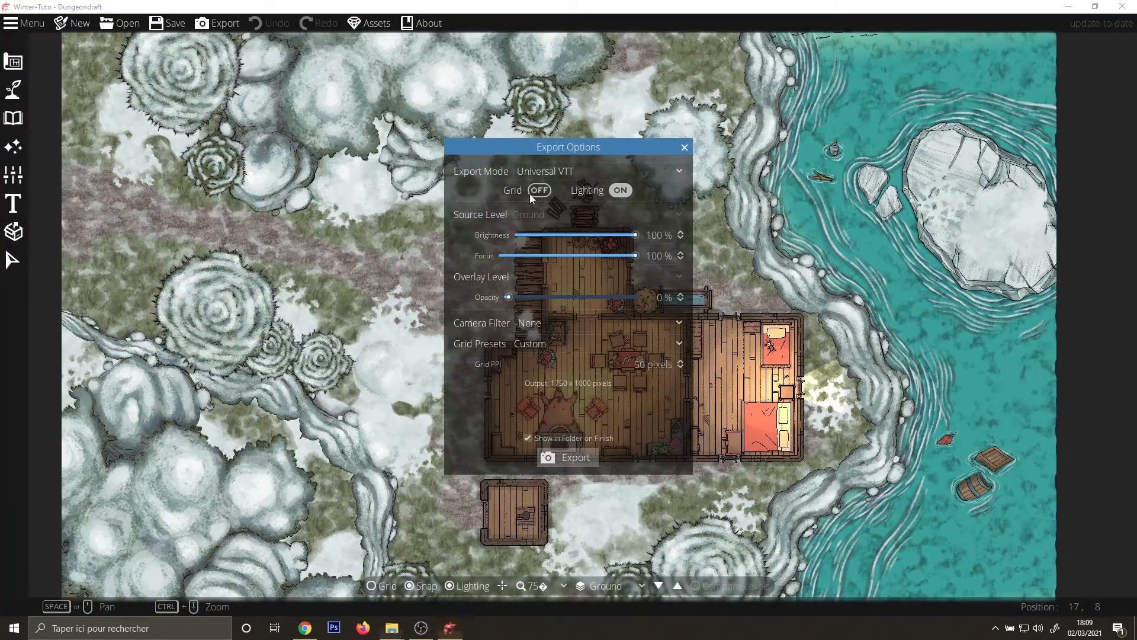
Export the same map in PNG mode under the file name Tuto
click(584, 168)
click(561, 198)
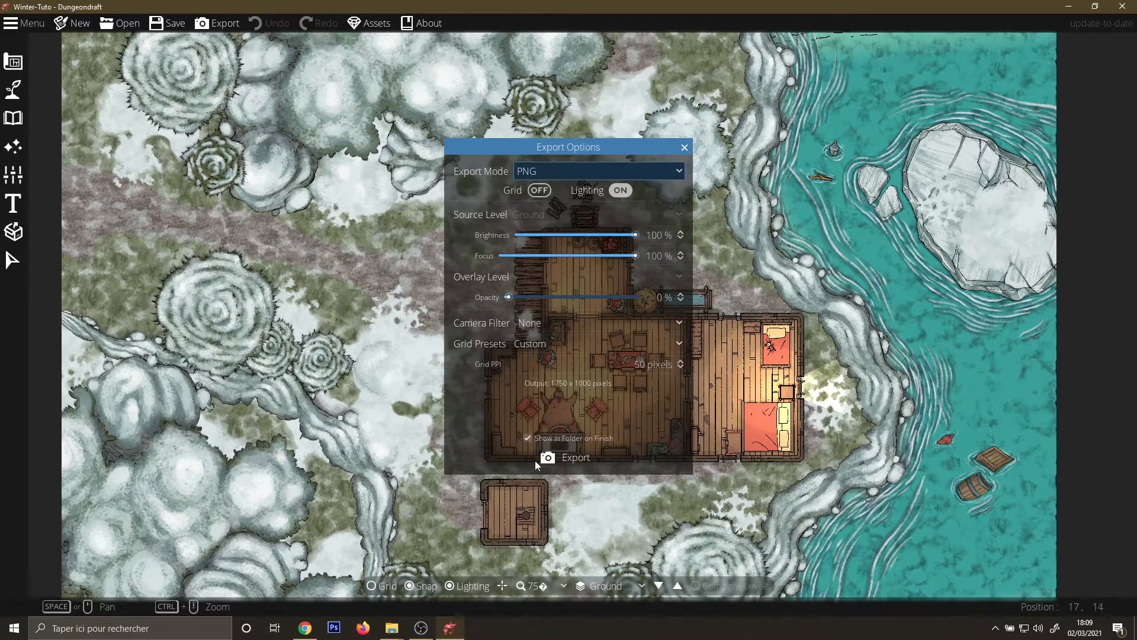
click(569, 462)
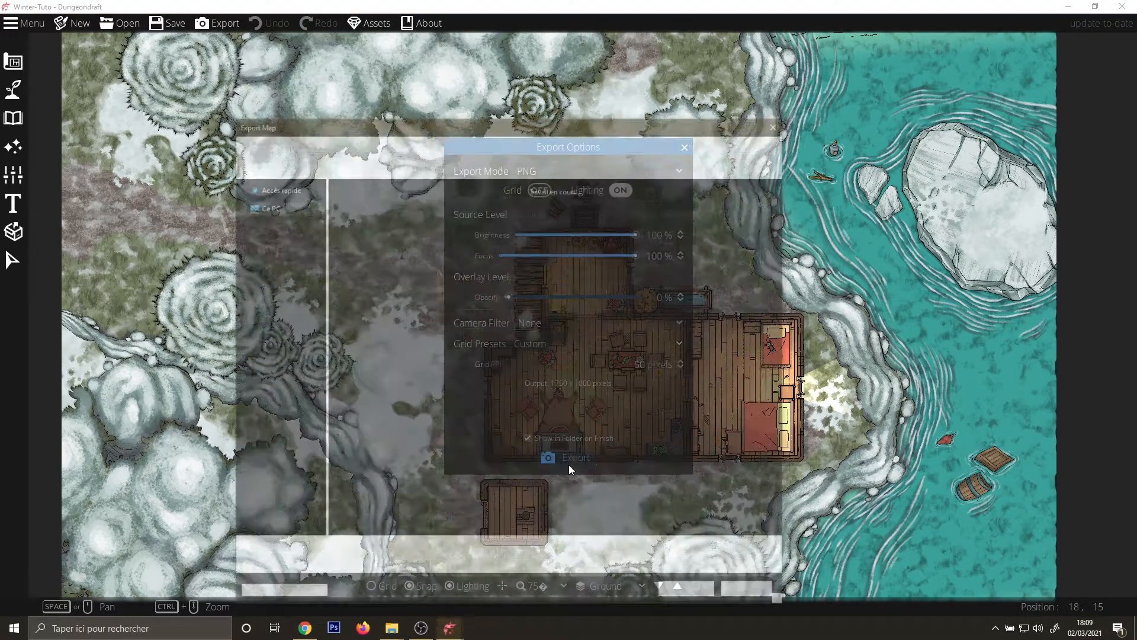
text(Tuto)
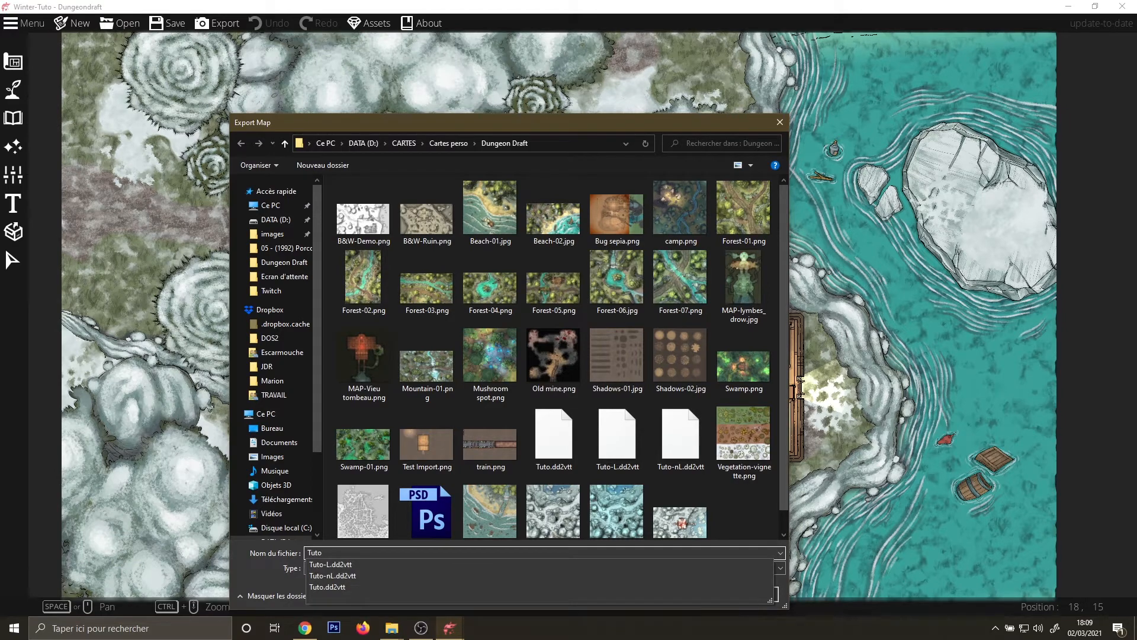
key(Return)
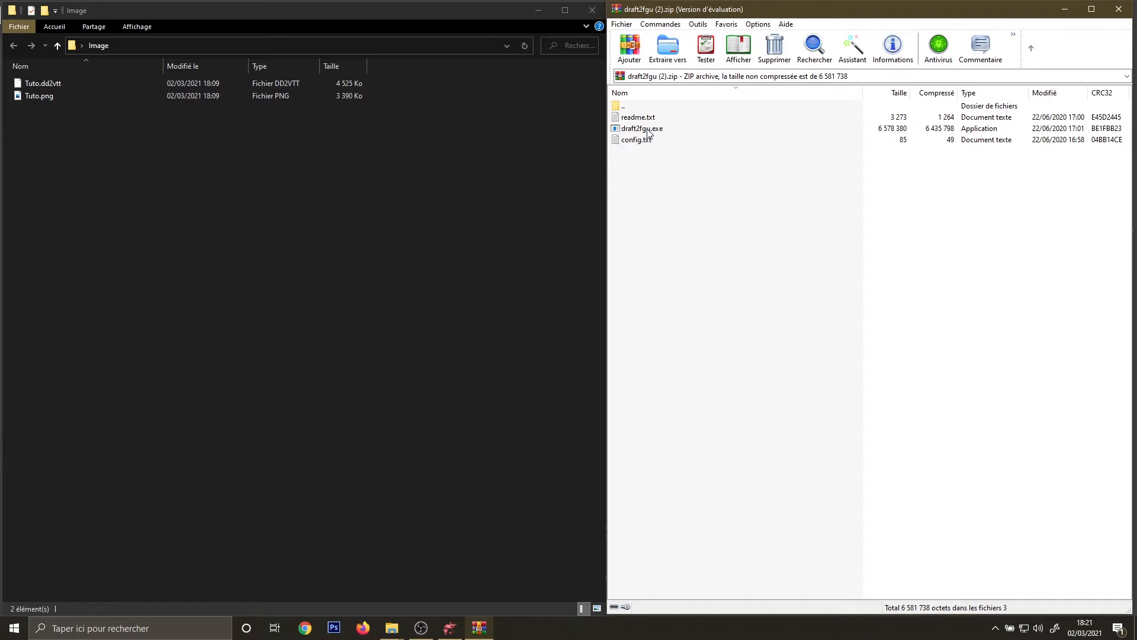
Extract draft2fgu.exe from the zip archive into the Image folder beside the Tuto files and run it
drag(648, 132, 251, 229)
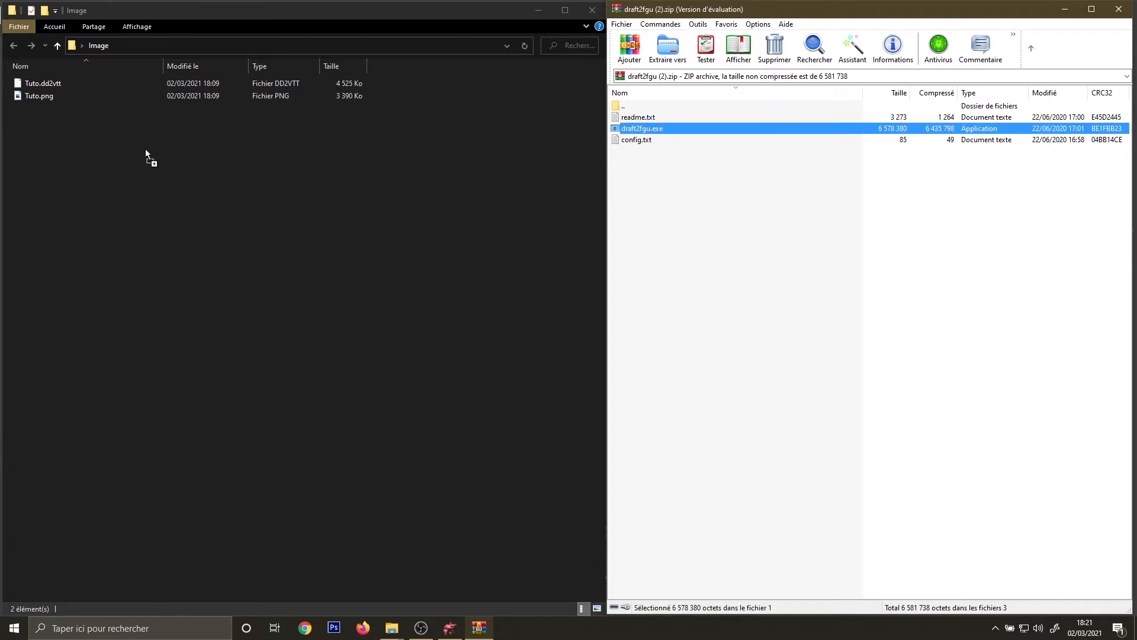
drag(82, 158, 69, 151)
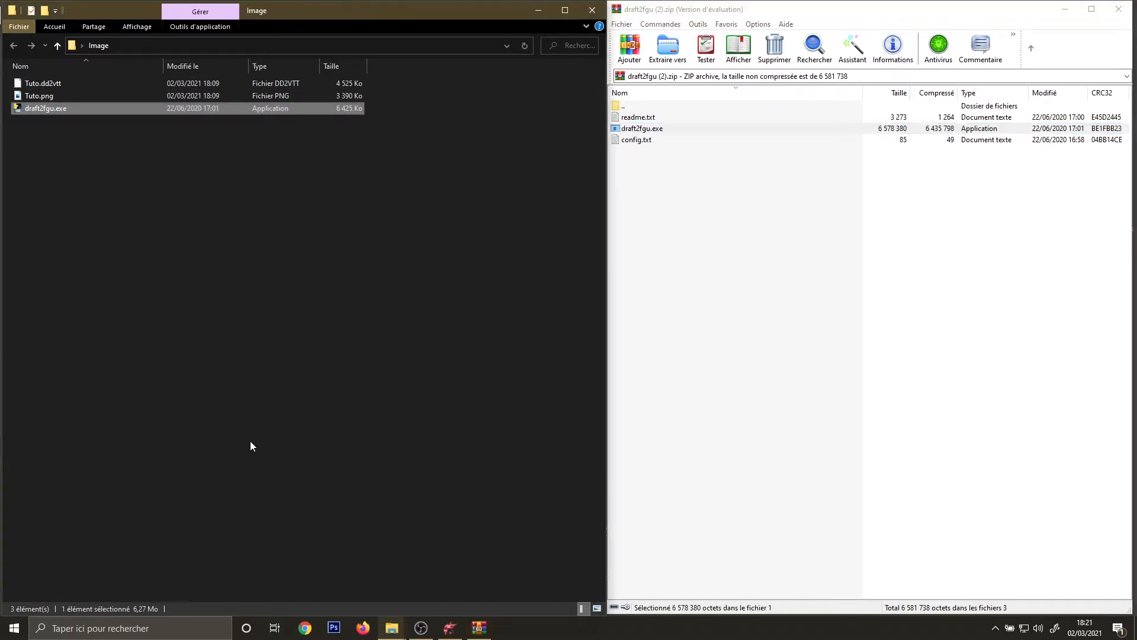
click(62, 83)
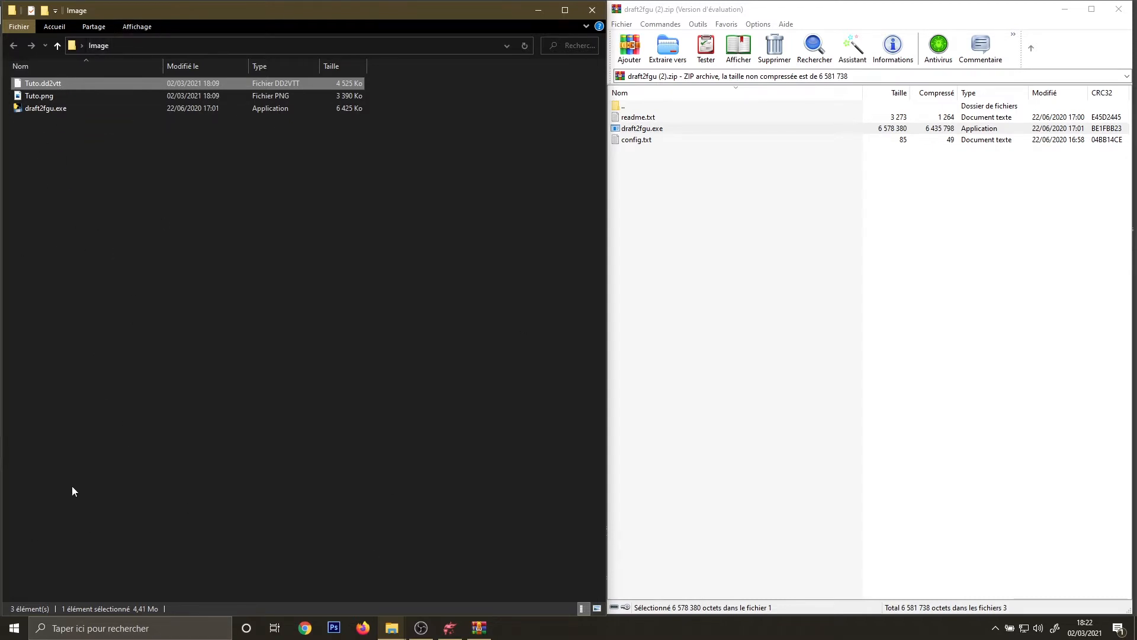
click(49, 112)
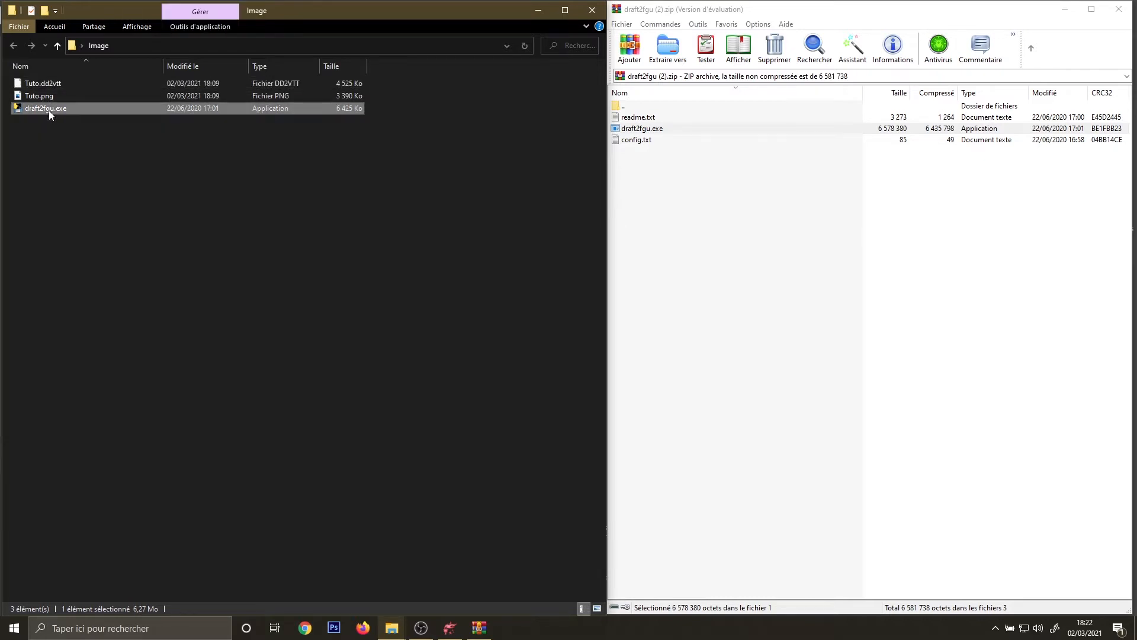
double_click(49, 110)
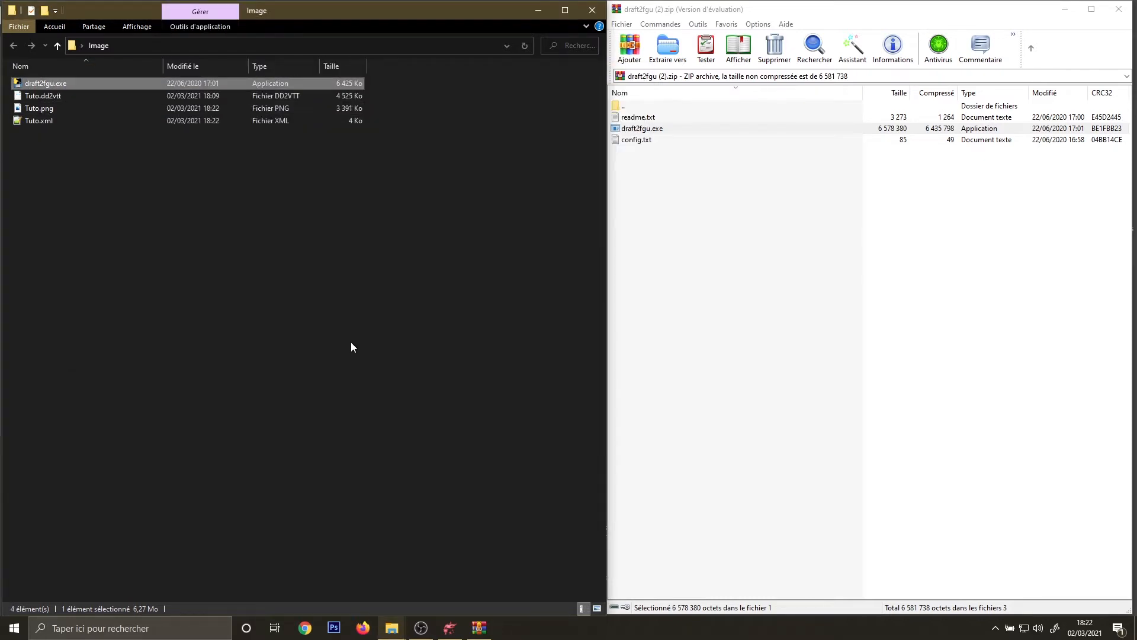
Select the converted Tuto.png and Tuto.xml files together in the Image folder
click(38, 124)
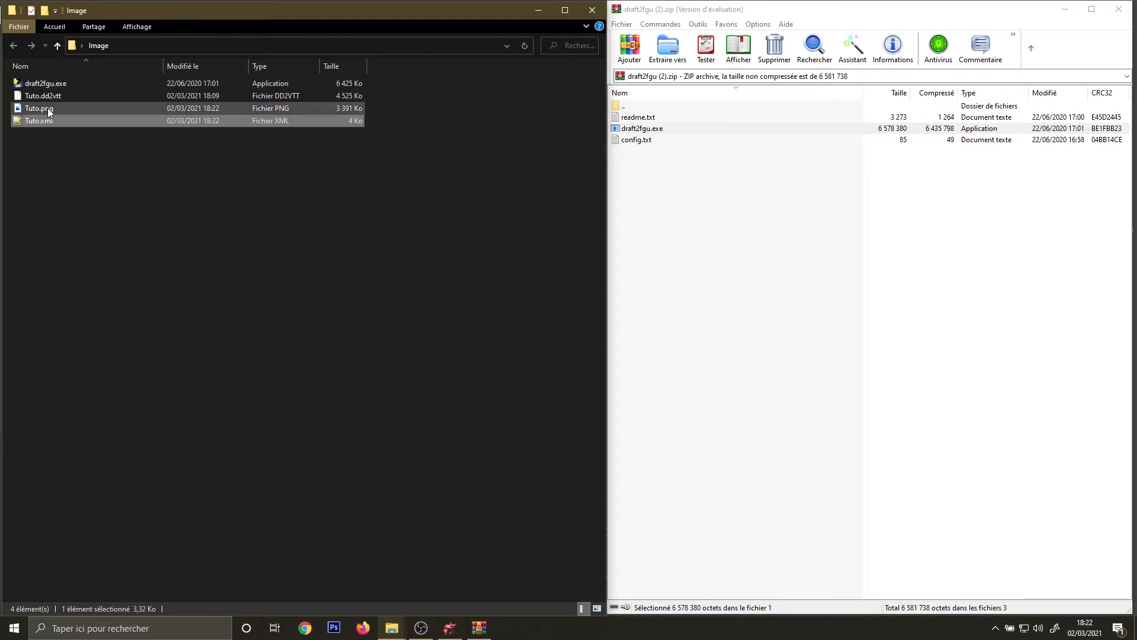
mouse_move(49, 113)
click(52, 111)
click(53, 129)
click(48, 124)
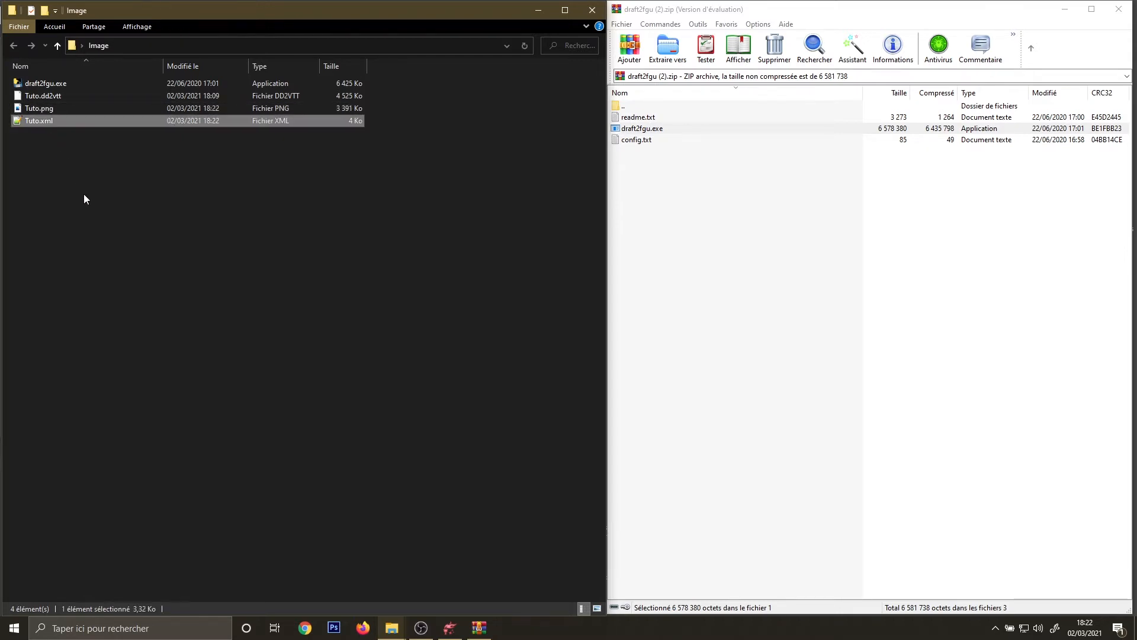
mouse_move(149, 189)
mouse_down()
mouse_move(31, 132)
mouse_move(9, 108)
mouse_up()
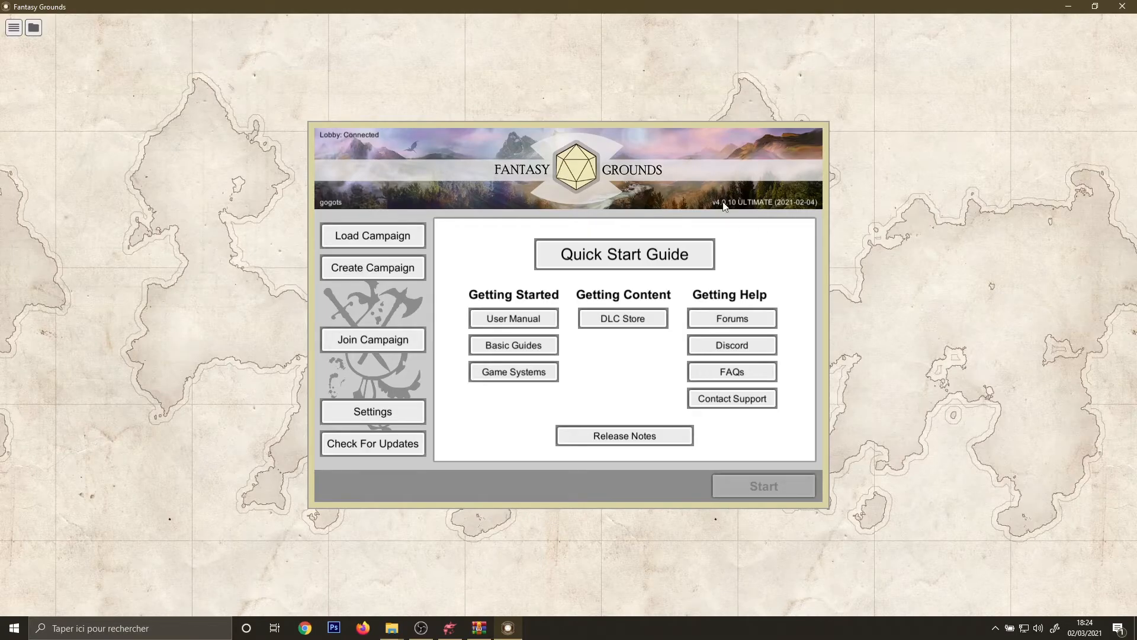
Switch to Fantasy Grounds, open its data folder in a narrower window and check the general Images folder
click(34, 28)
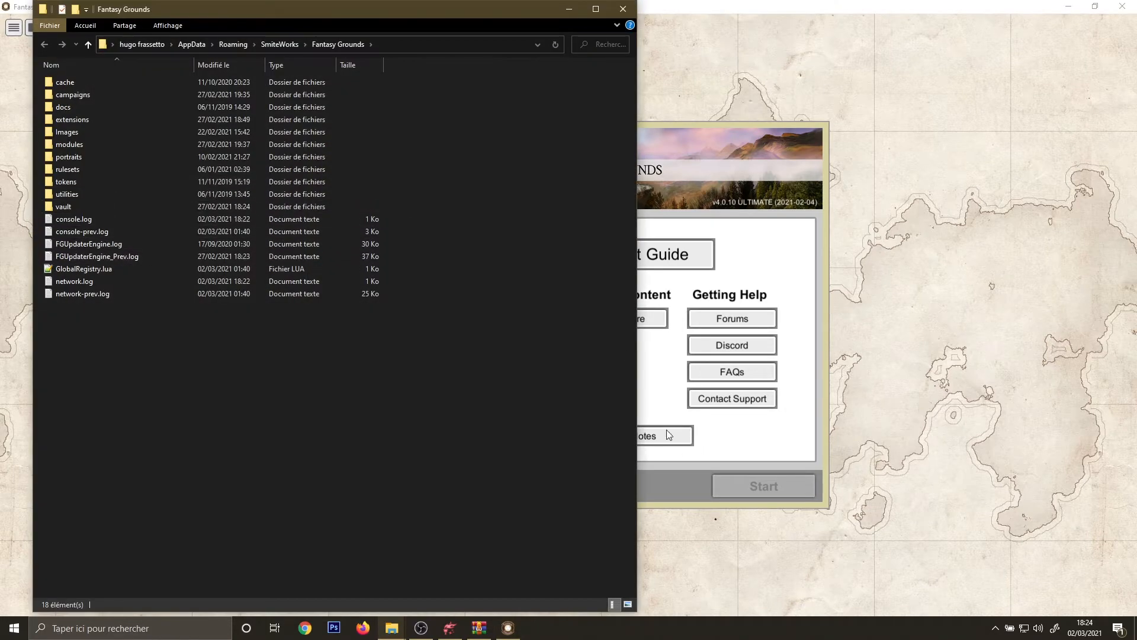
drag(636, 414, 567, 408)
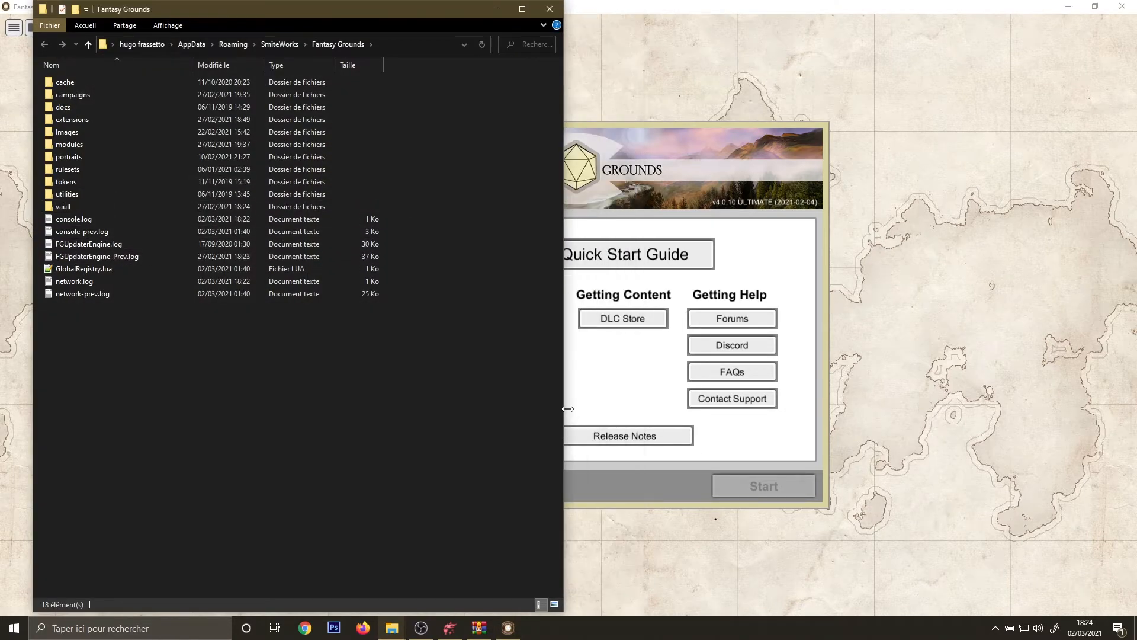
drag(346, 18, 325, 18)
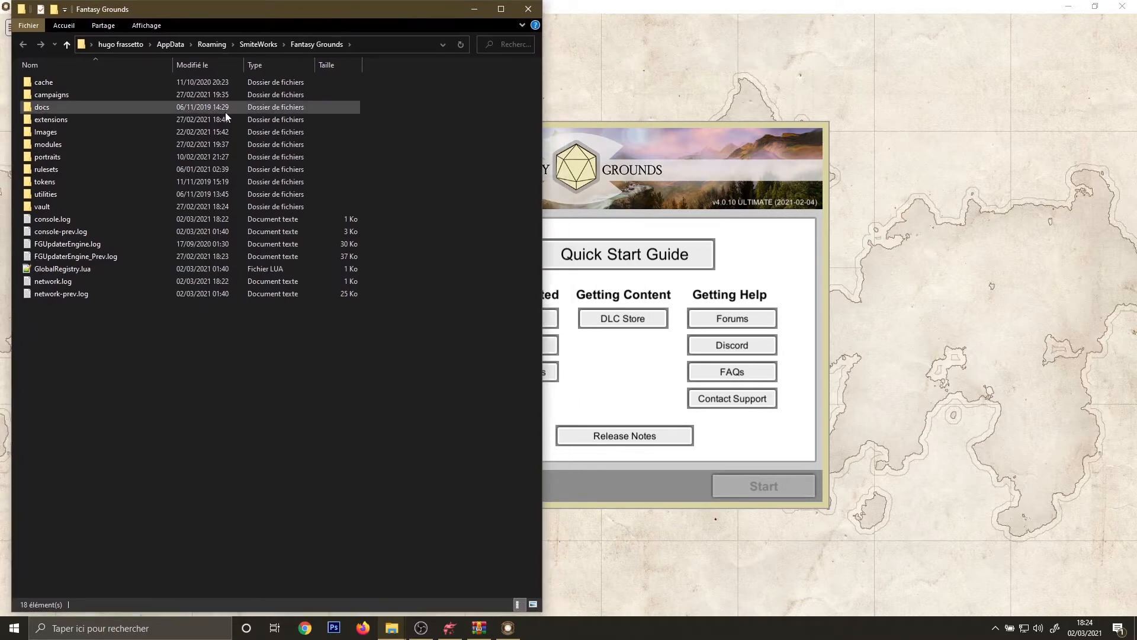
double_click(92, 136)
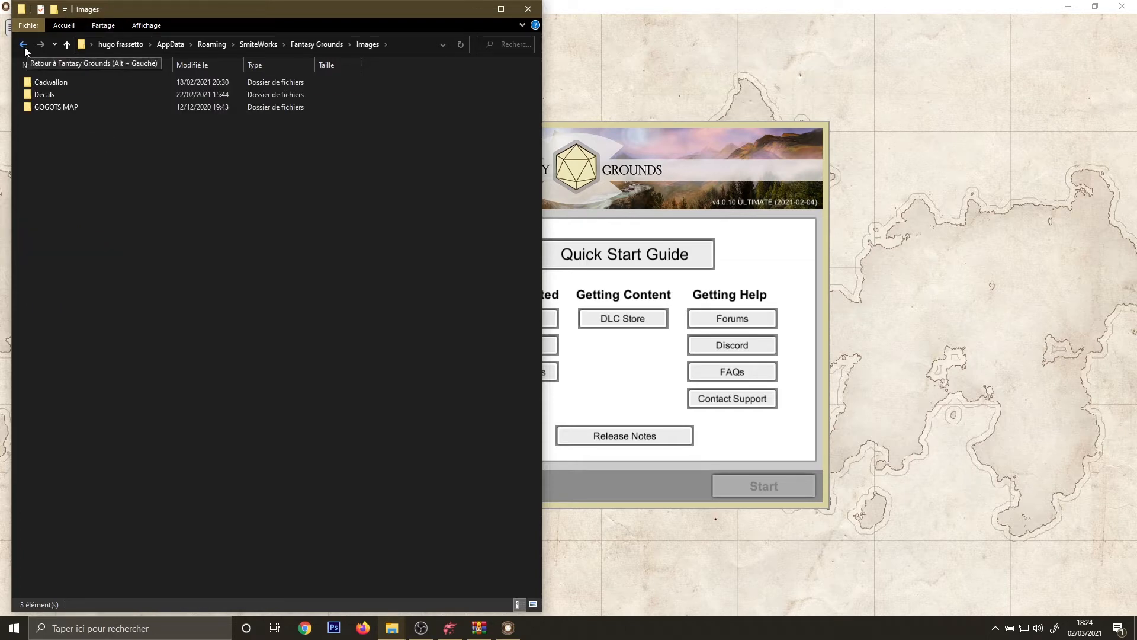
click(24, 45)
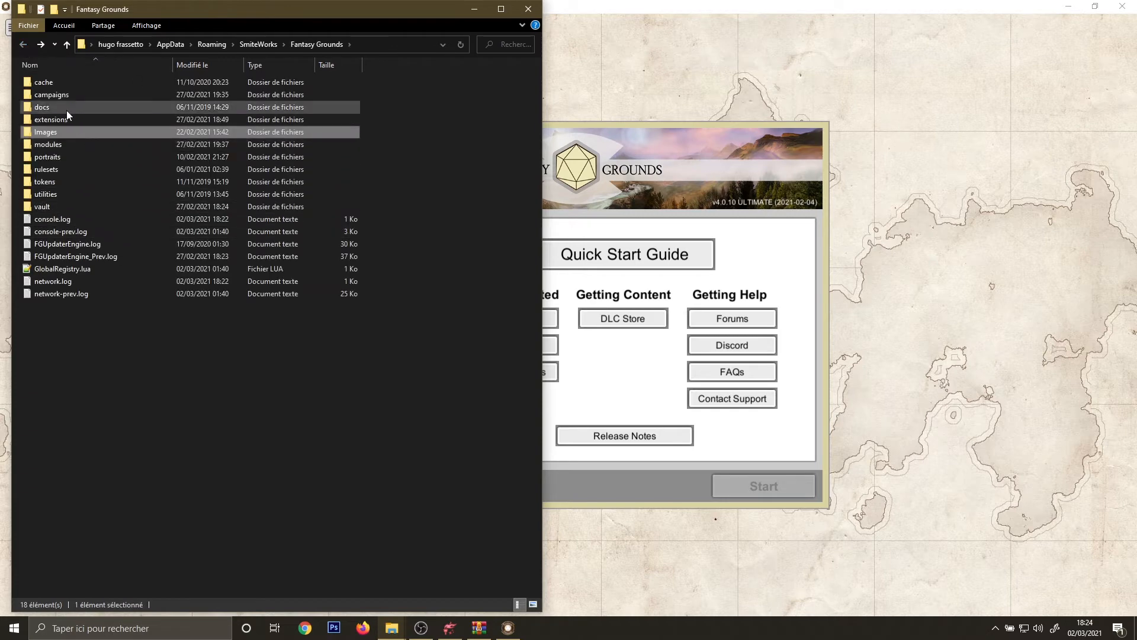
Paste the copied Tuto files into the images folder of the campaign Campagne test
click(57, 97)
double_click(56, 99)
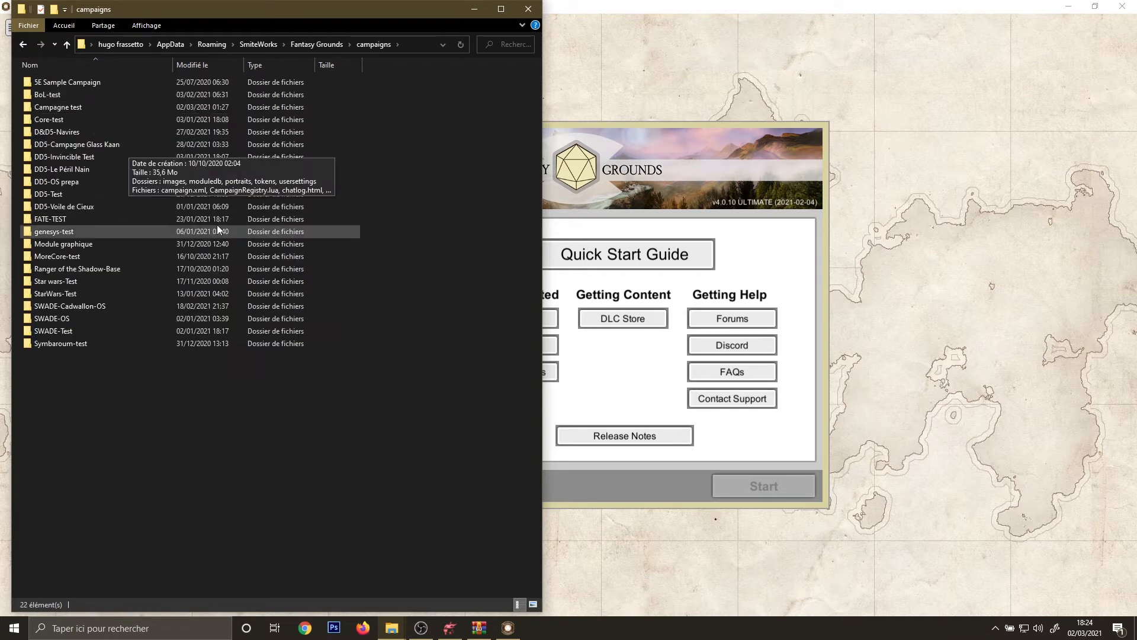
double_click(88, 110)
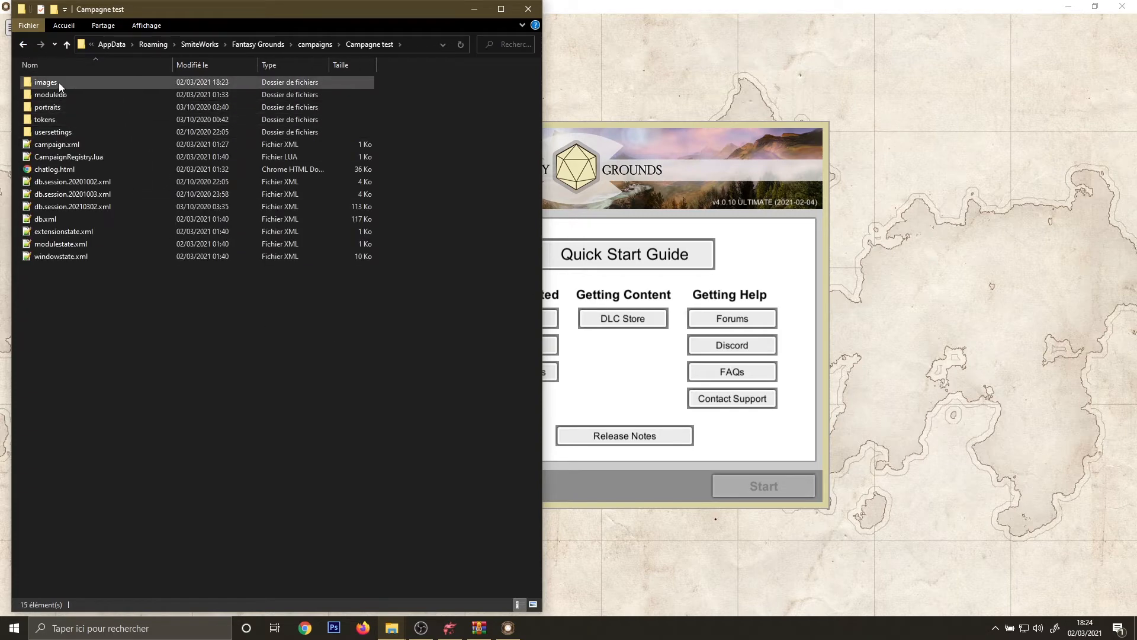
double_click(57, 83)
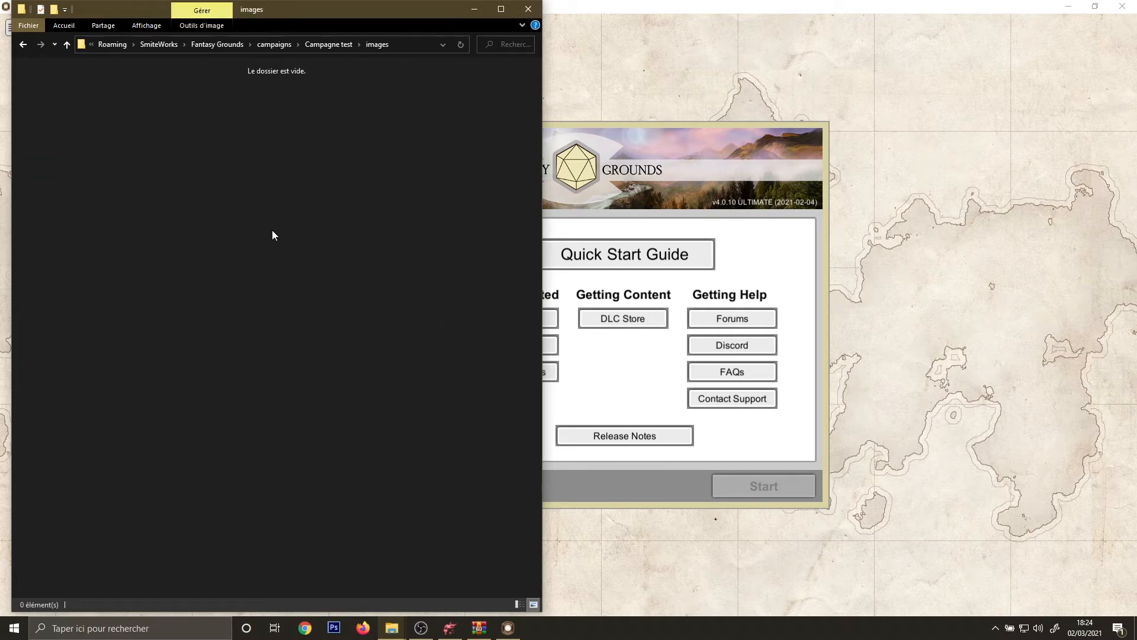
key(ctrl+v)
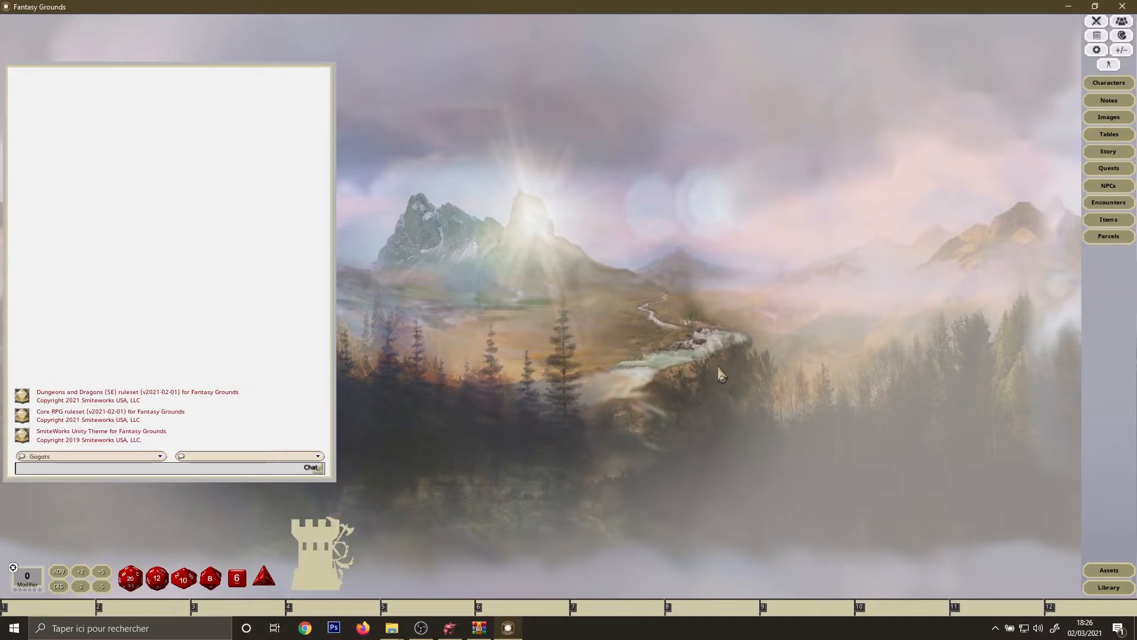
Create an image record from Tuto.png in the campaign's image assets, and close the asset browser
click(1113, 572)
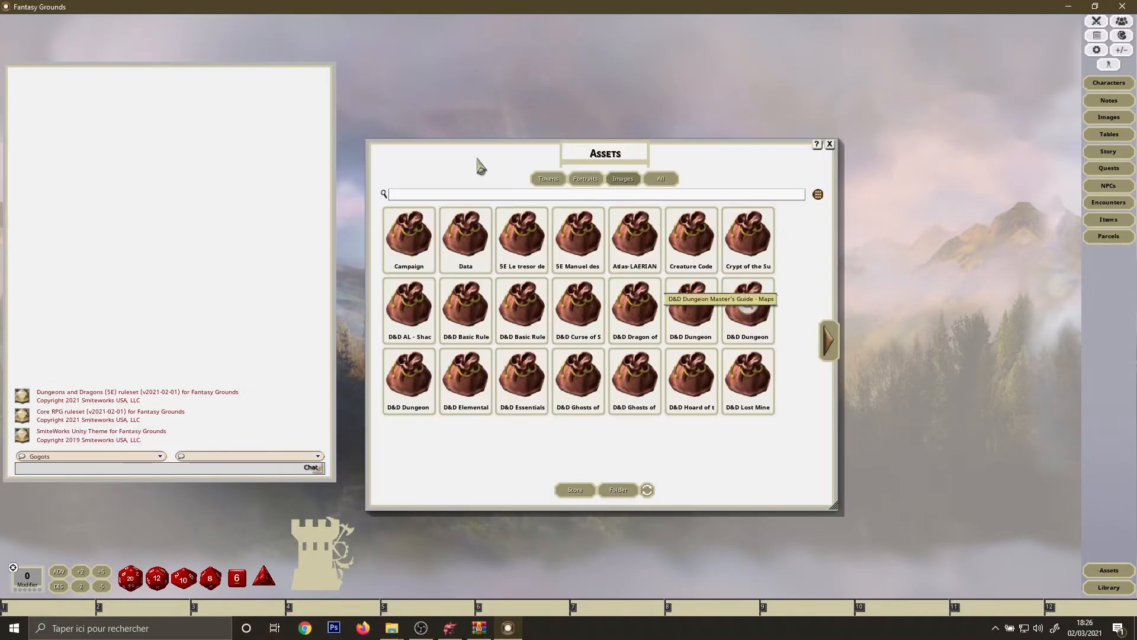
click(557, 179)
click(623, 178)
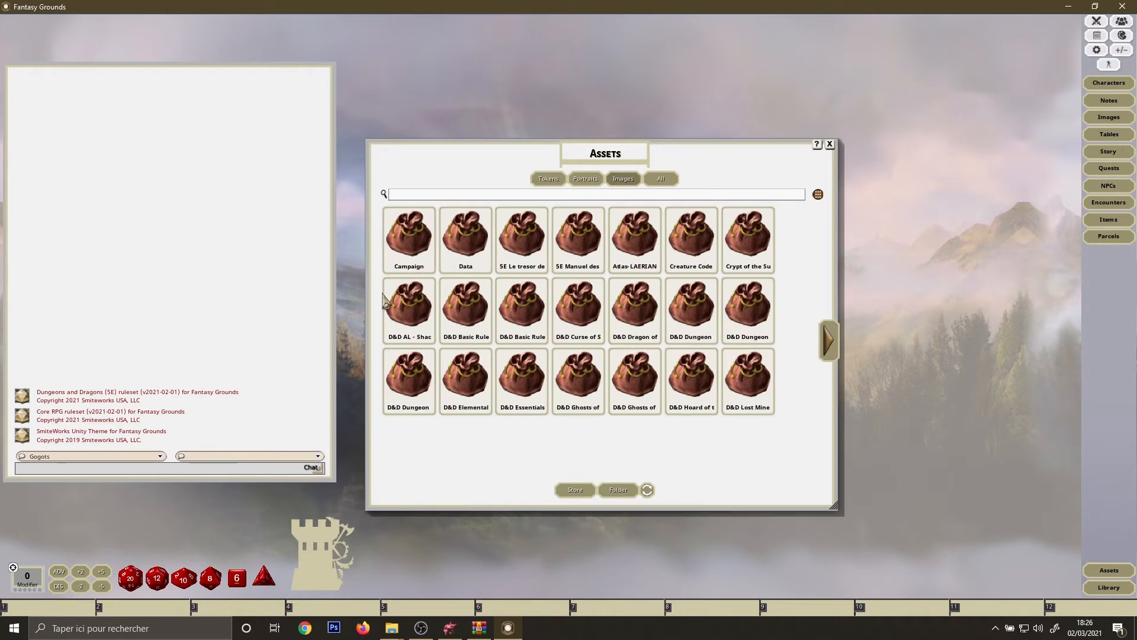
click(396, 255)
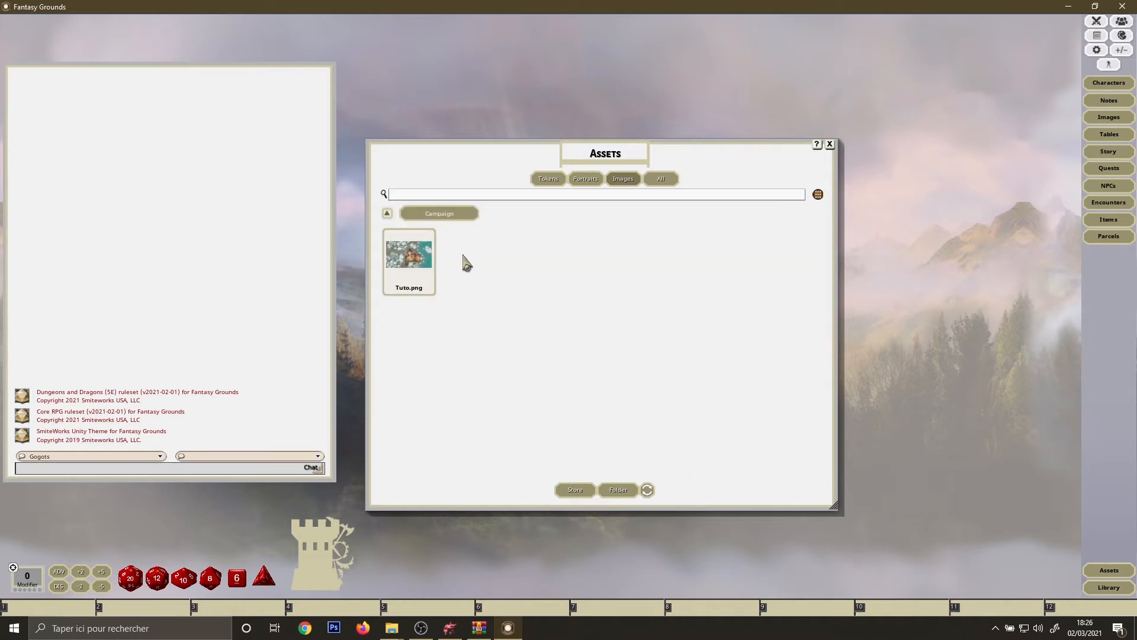
click(409, 267)
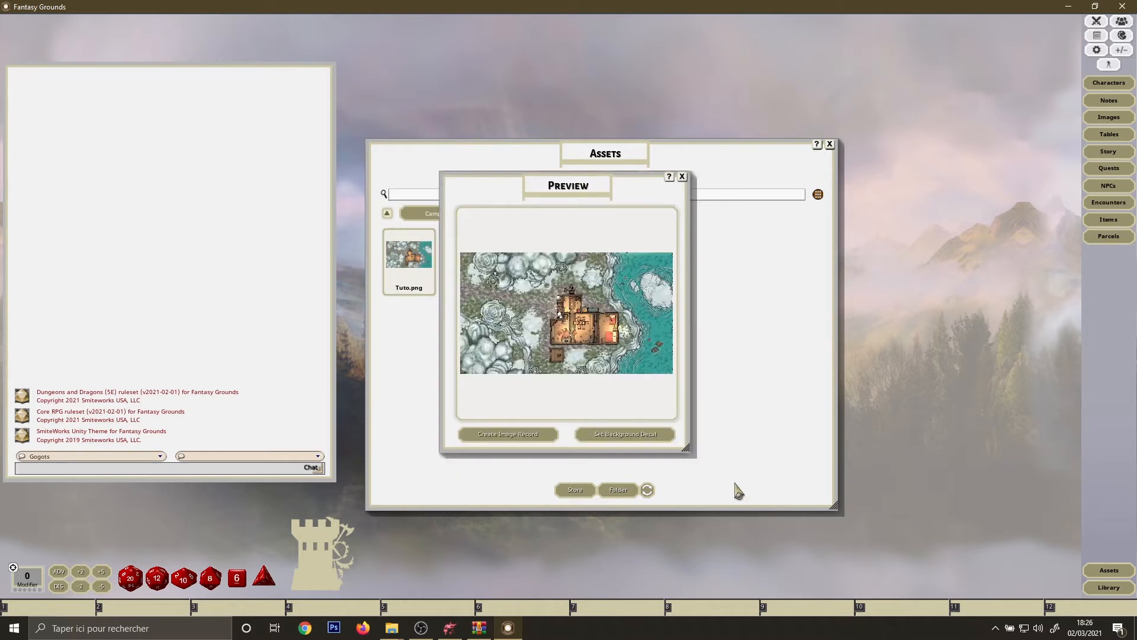
click(508, 442)
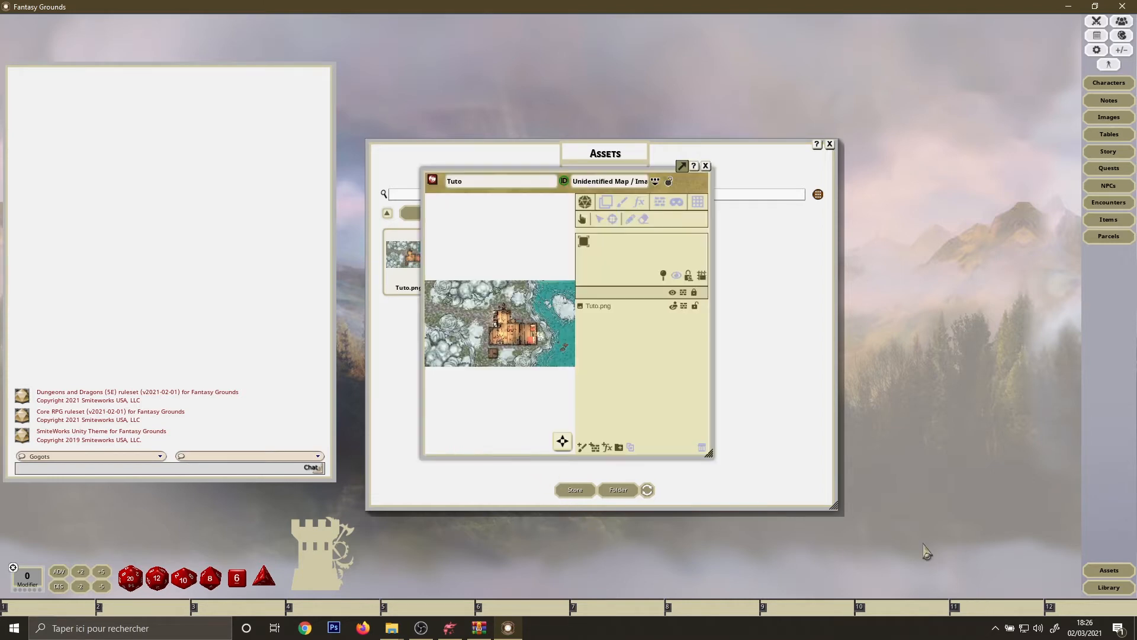
click(829, 144)
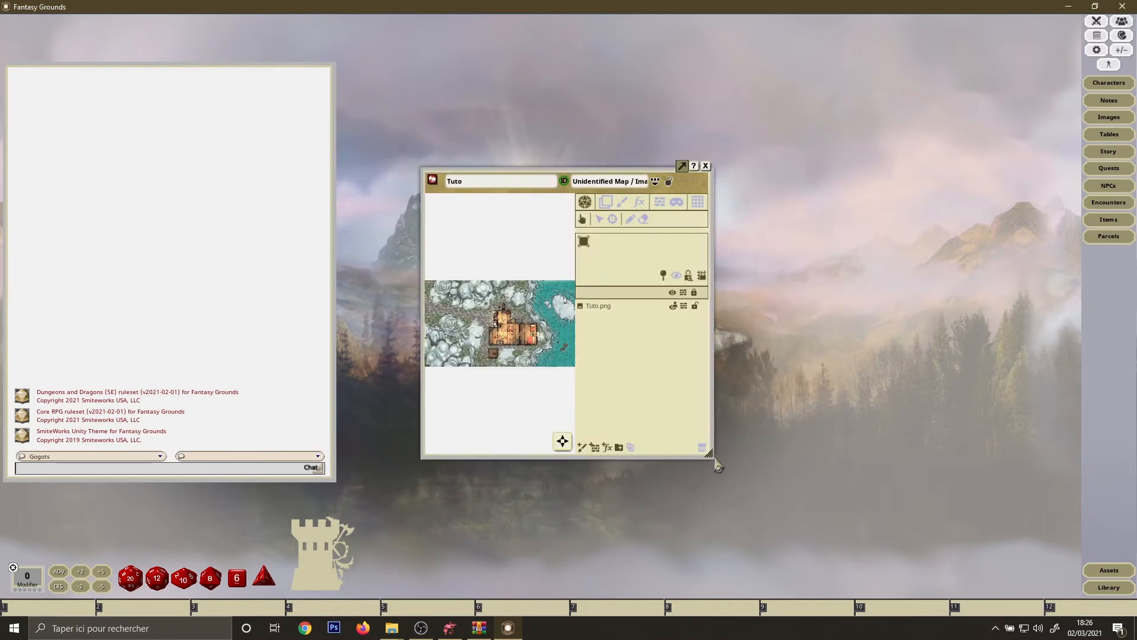
Enlarge the Tuto map window and show its line-of-sight layer to examine the walls, doors and windows around the house
drag(707, 453, 918, 600)
scroll(731, 542, up, 10)
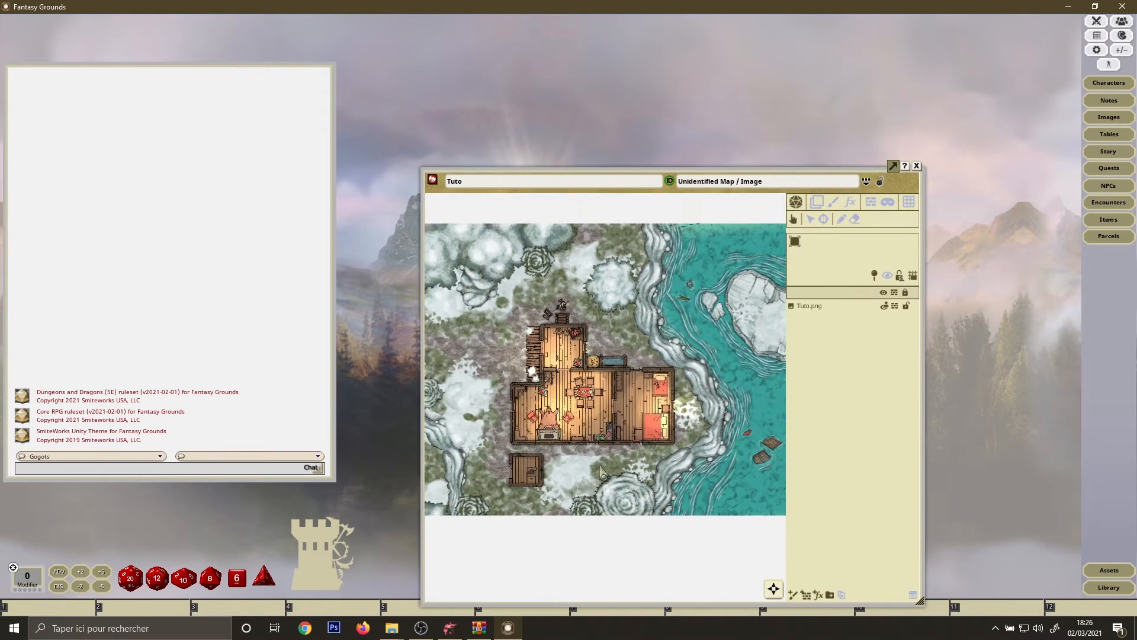
click(874, 213)
scroll(577, 476, up, 4)
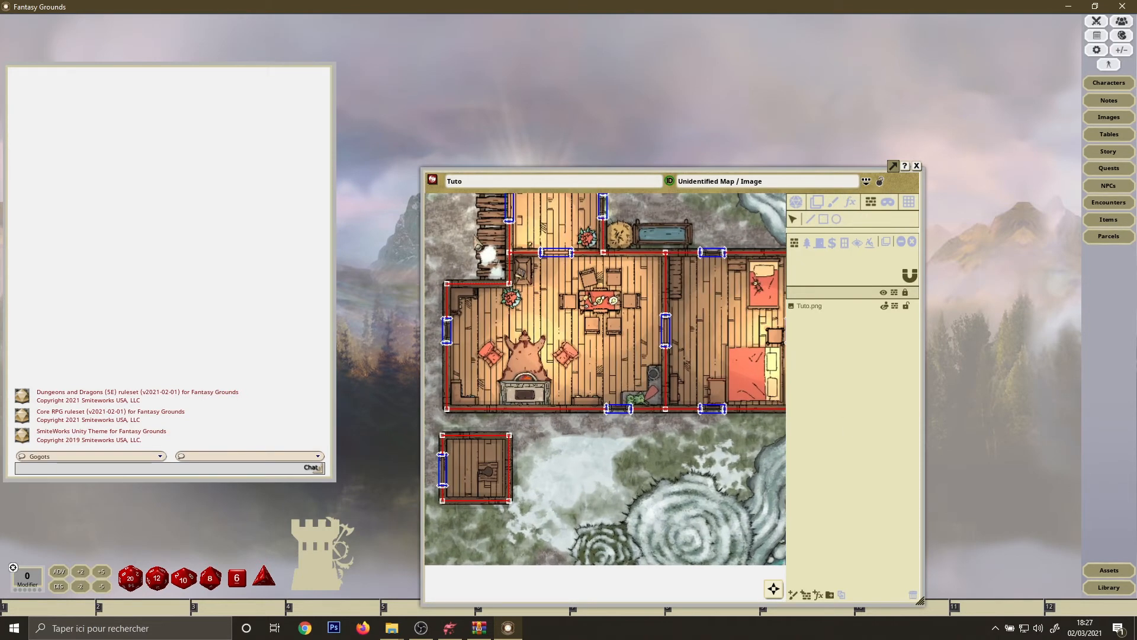
drag(492, 238, 498, 367)
scroll(499, 364, down, 1)
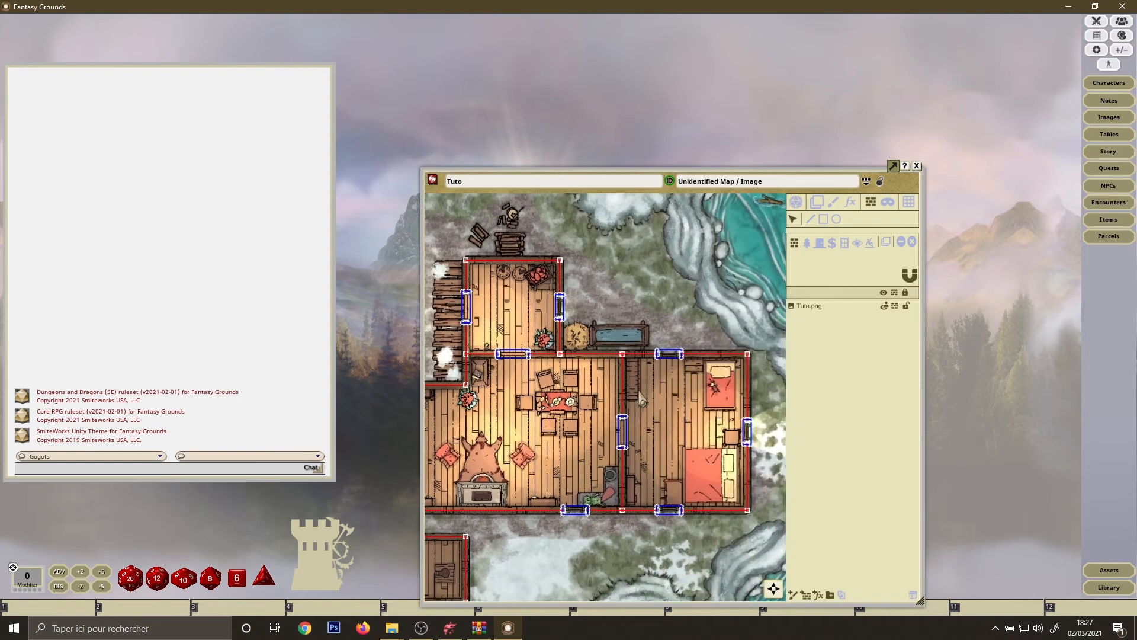
Open the combat tracker and place a friendly character's token on the Tuto map, outside the house's west wall
scroll(647, 355, down, 1)
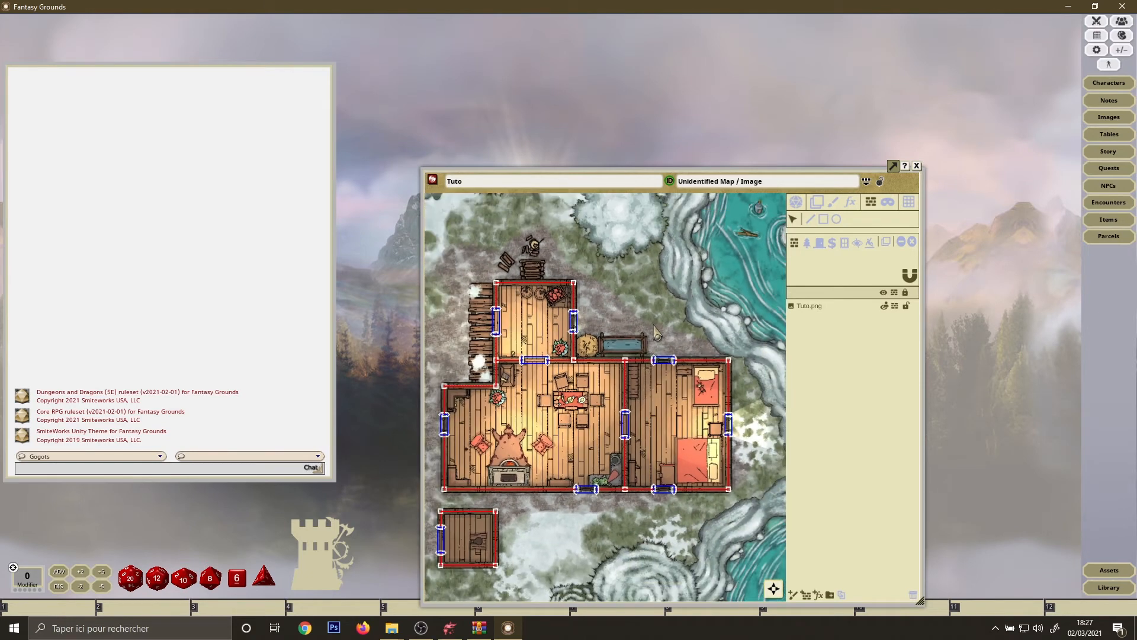
scroll(655, 330, down, 1)
drag(655, 330, 710, 308)
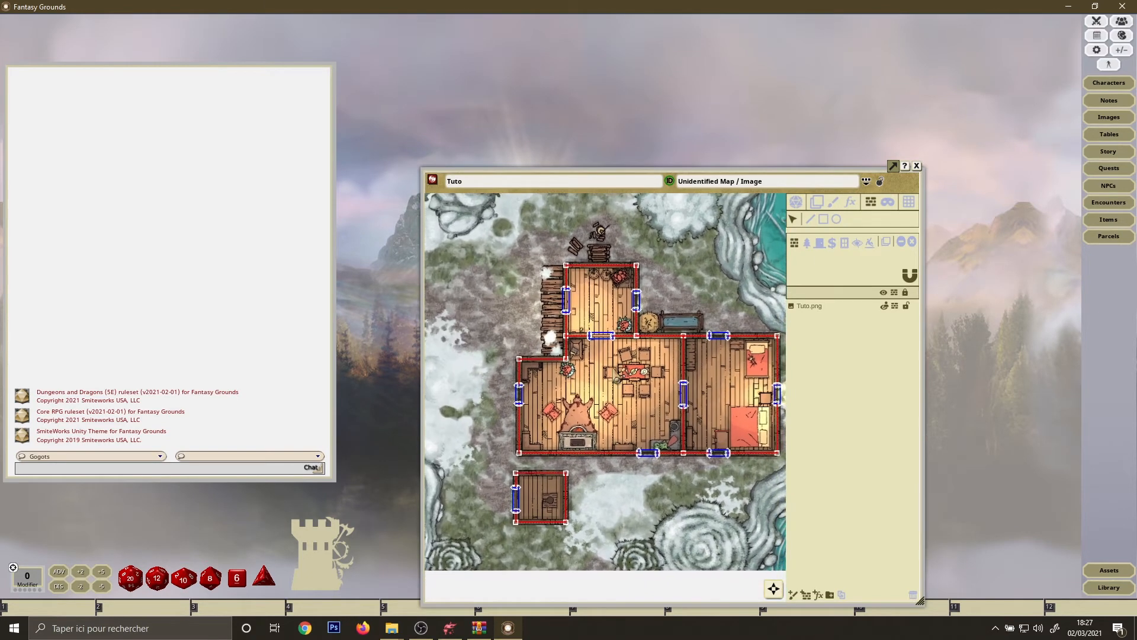
click(1110, 64)
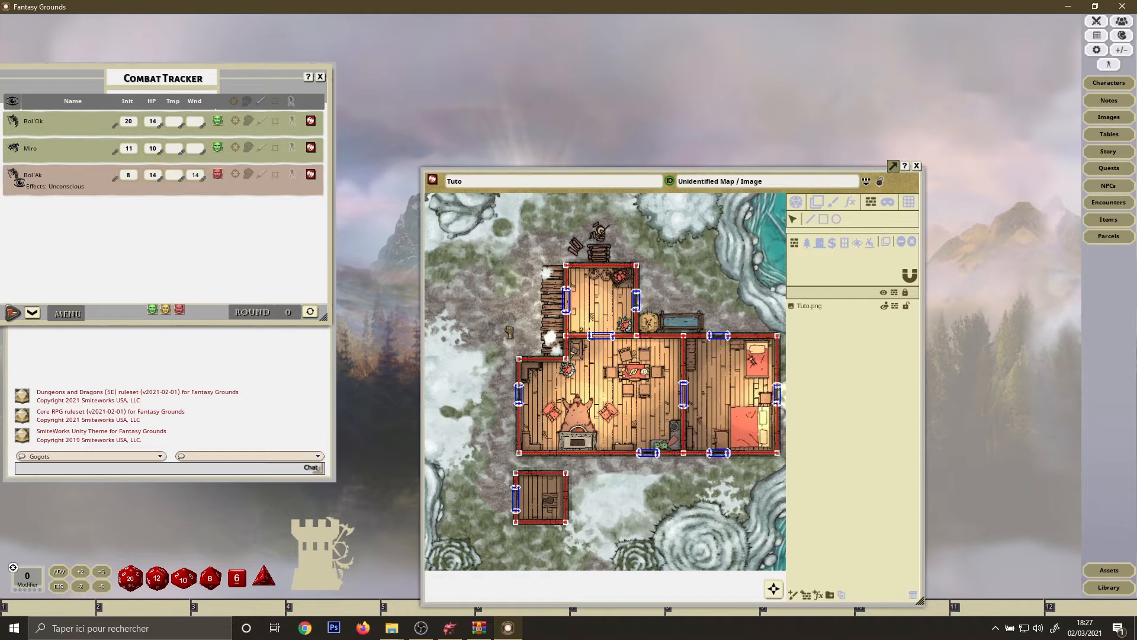
drag(508, 331, 507, 332)
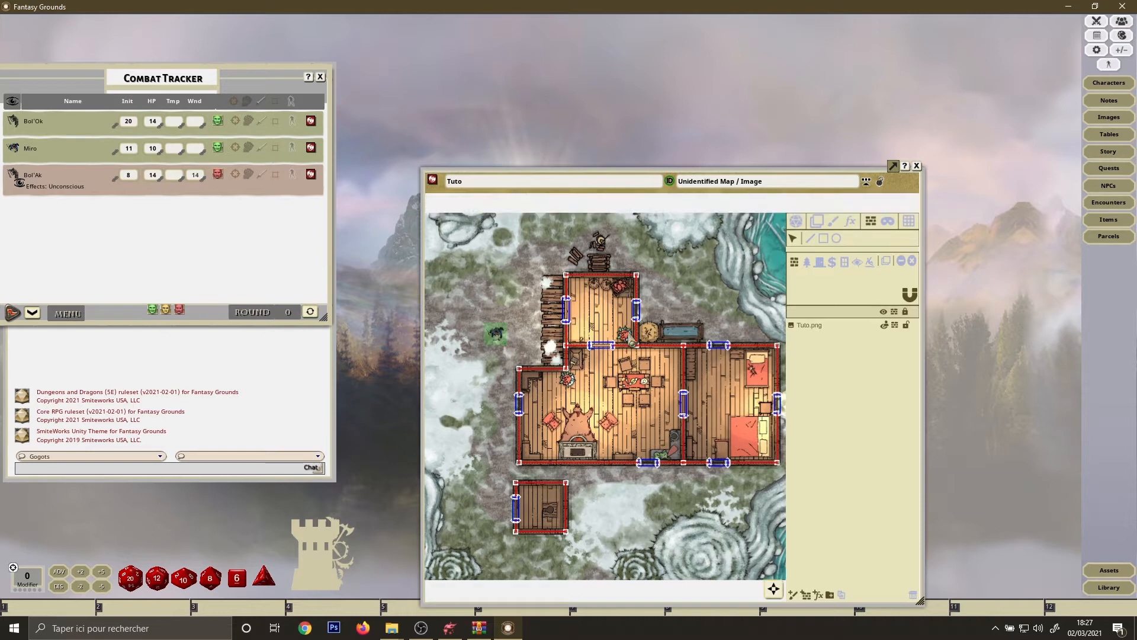
Enable line of sight on the Tuto map and test the token's view through the house's window and door
click(797, 222)
click(893, 295)
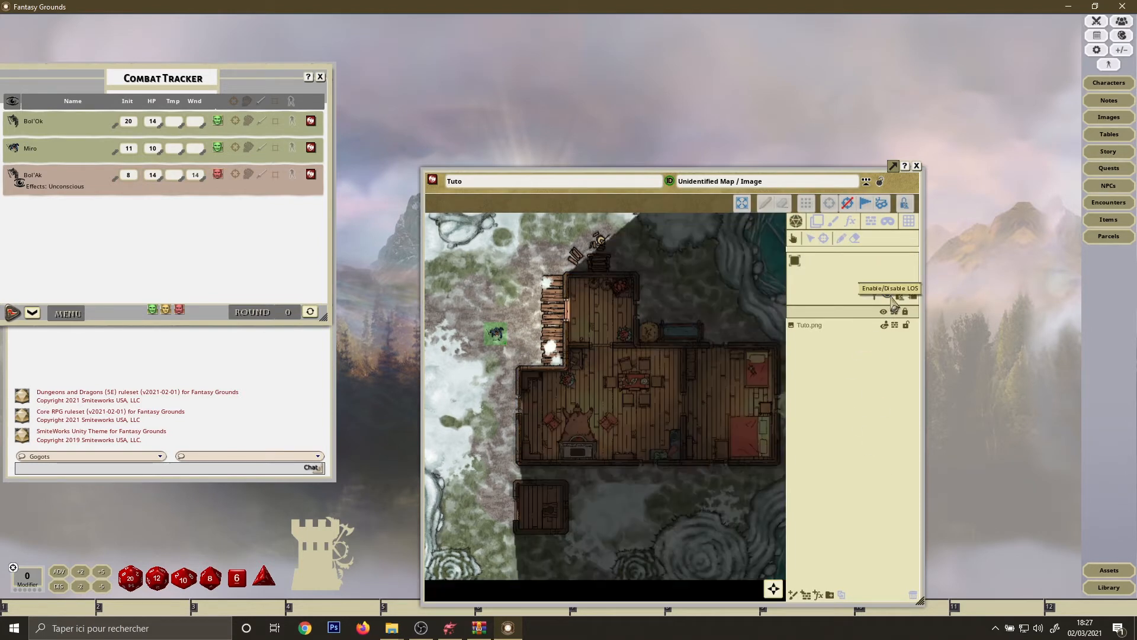
mouse_move(497, 334)
mouse_down()
mouse_move(542, 309)
mouse_move(591, 325)
mouse_move(596, 354)
mouse_move(591, 325)
mouse_move(601, 323)
mouse_move(592, 403)
mouse_move(589, 230)
mouse_move(590, 284)
mouse_move(494, 340)
mouse_up()
click(566, 308)
click(602, 345)
scroll(587, 326, up, 4)
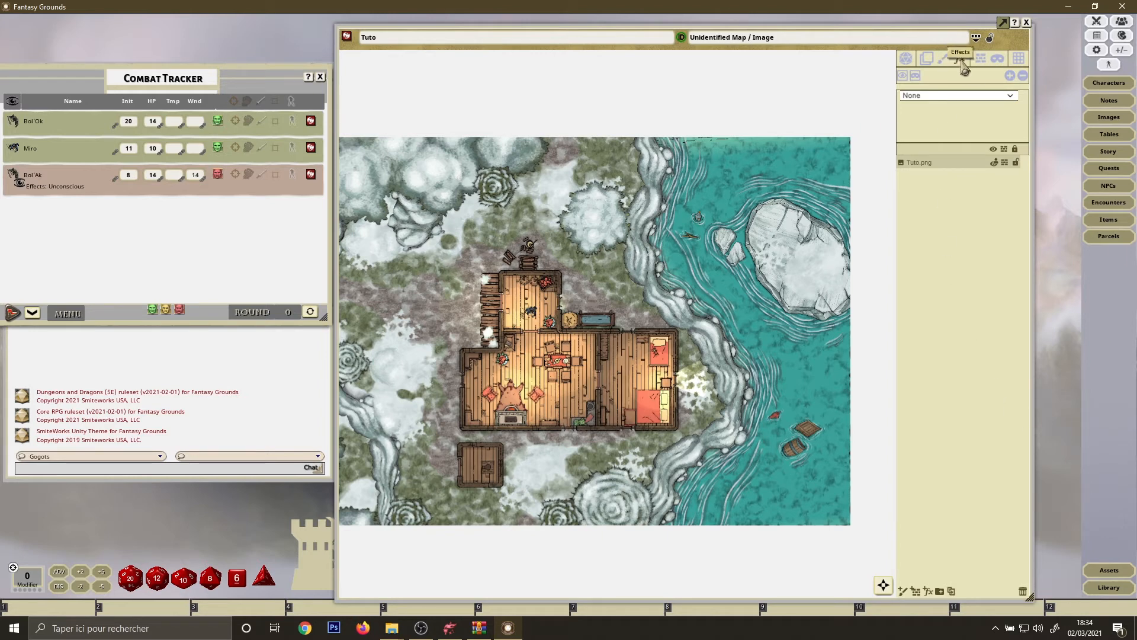
Add a Water effect layer to the map and enable its mask
click(960, 95)
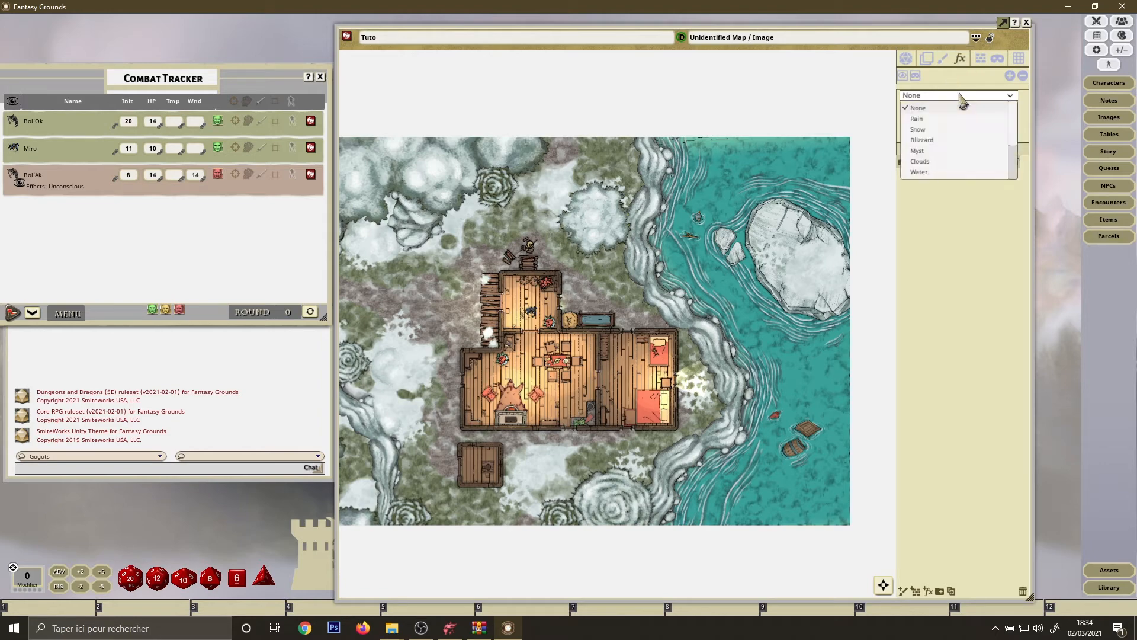
click(931, 173)
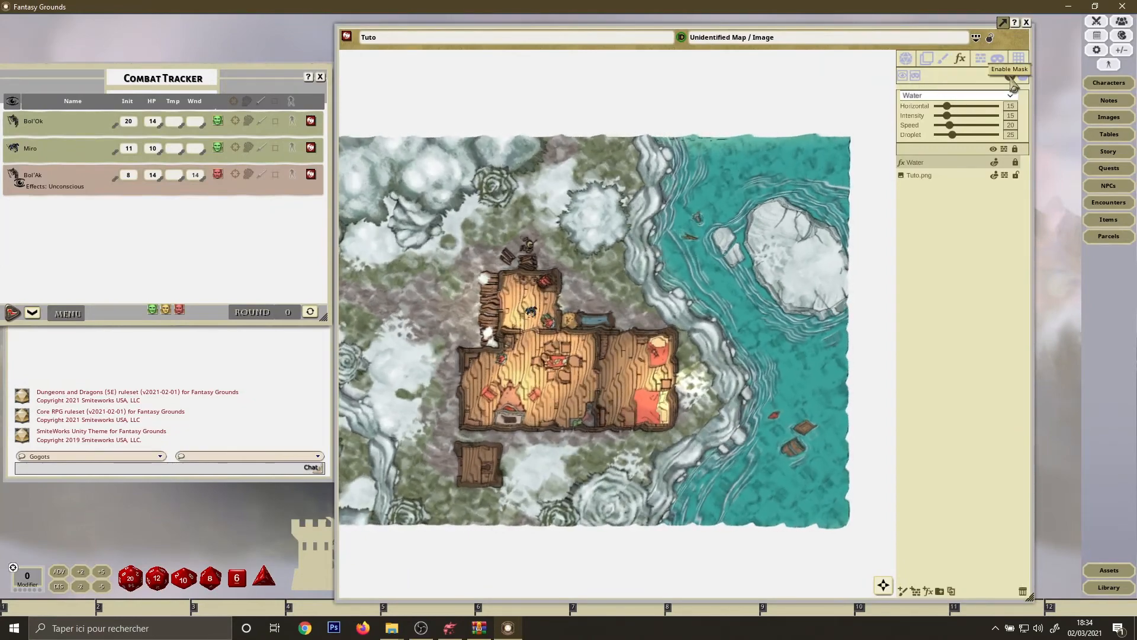
click(1012, 80)
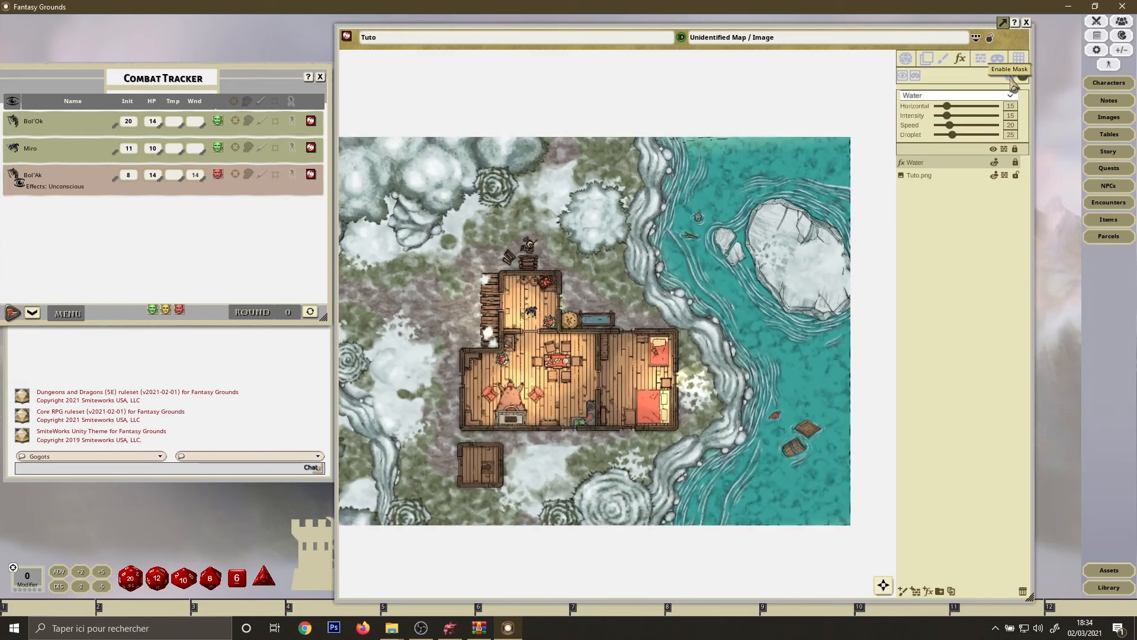
Reveal the Water effect over the river with a freehand outline along the bank, and mask it out around the rocks
click(902, 77)
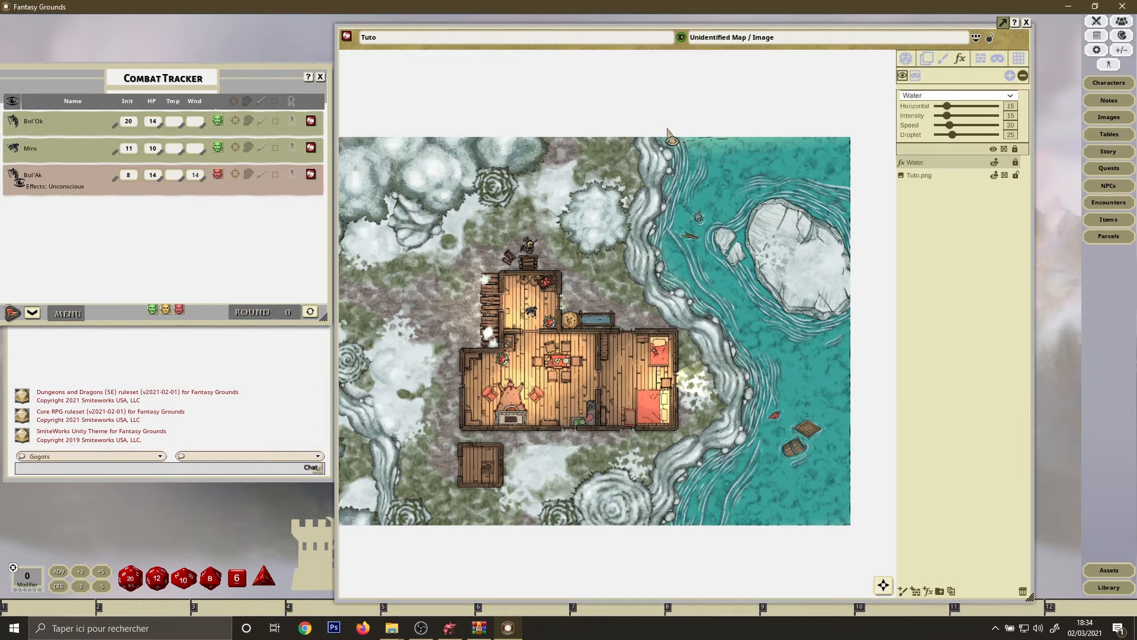
drag(752, 273, 766, 305)
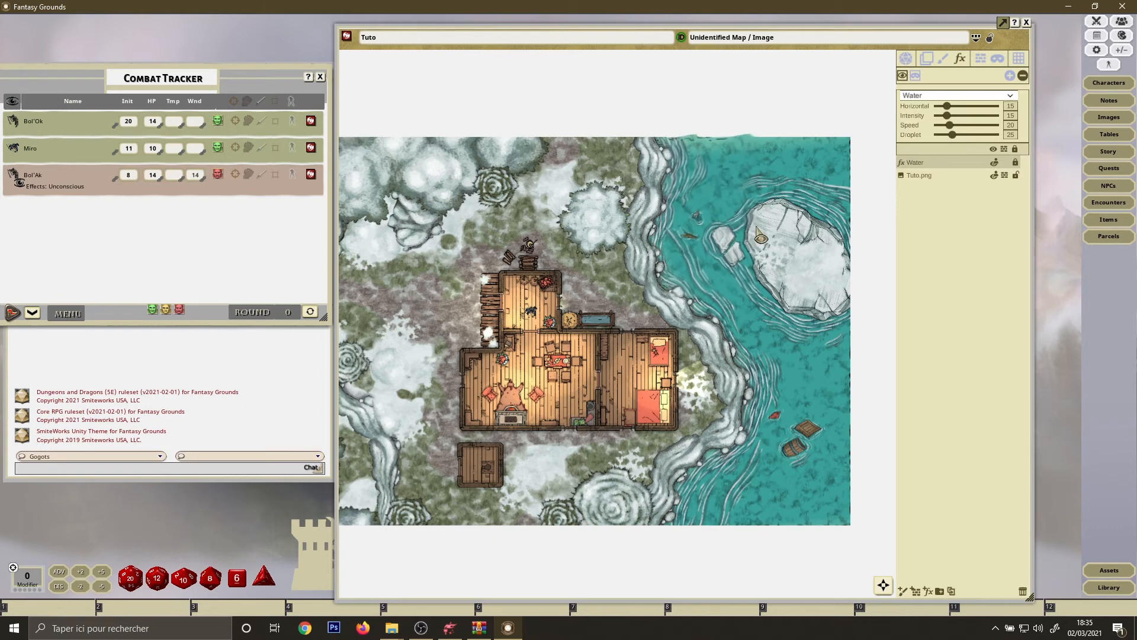
key(alt)
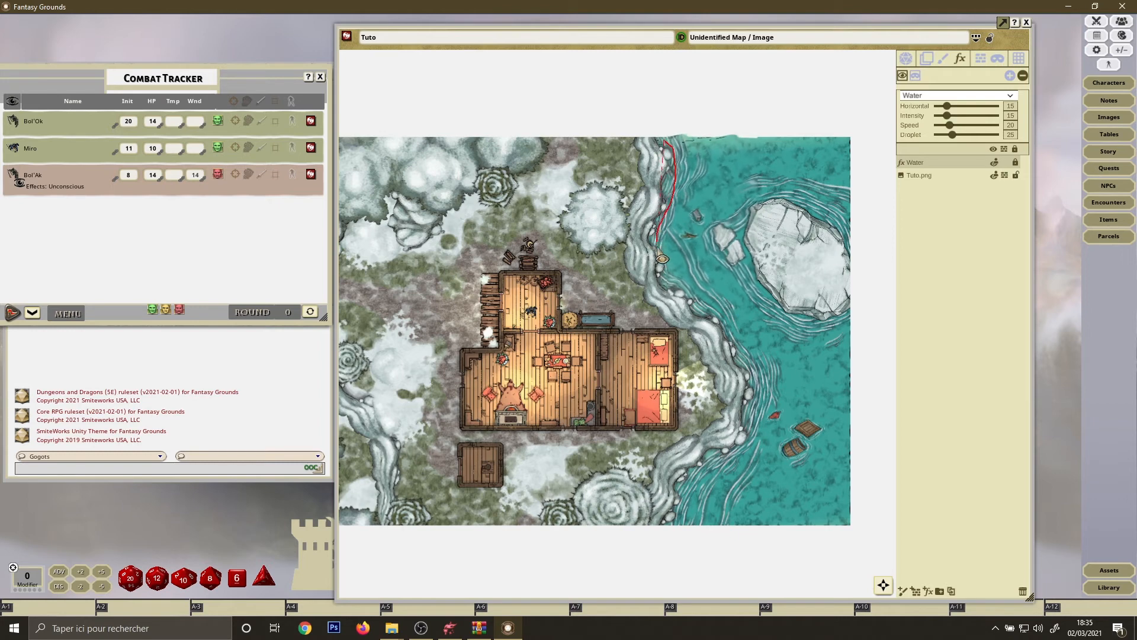
mouse_move(729, 340)
mouse_down()
mouse_move(755, 384)
mouse_move(757, 438)
mouse_move(741, 463)
mouse_move(697, 481)
mouse_move(679, 534)
mouse_move(794, 542)
mouse_move(882, 513)
mouse_move(866, 325)
mouse_move(789, 338)
mouse_up()
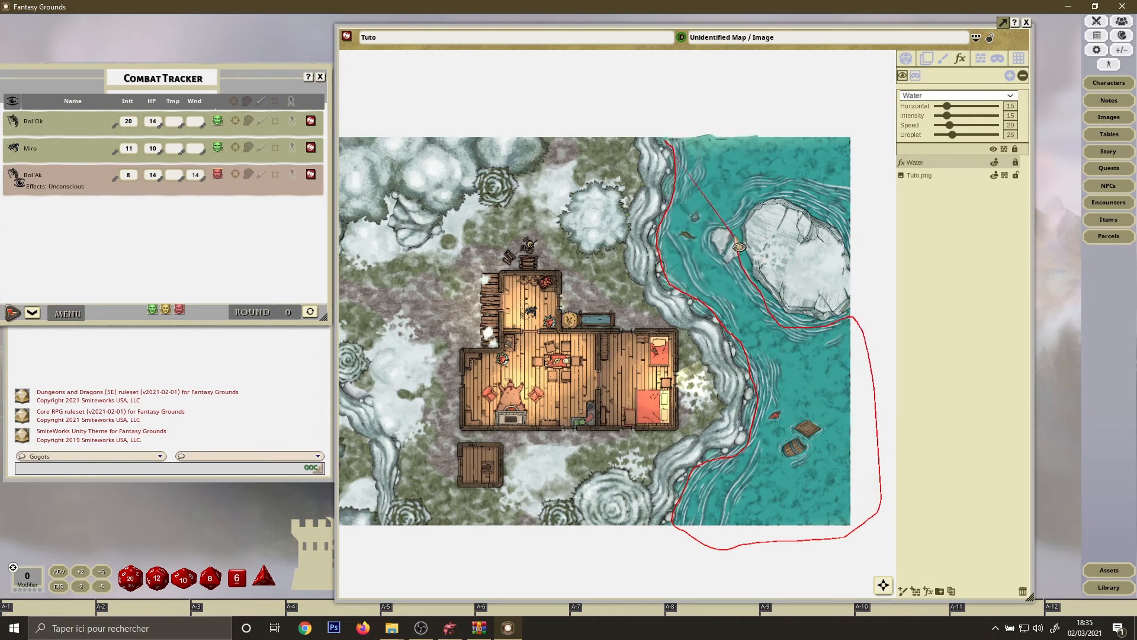
mouse_move(781, 191)
mouse_down()
mouse_move(861, 231)
mouse_move(865, 184)
mouse_move(796, 123)
mouse_up()
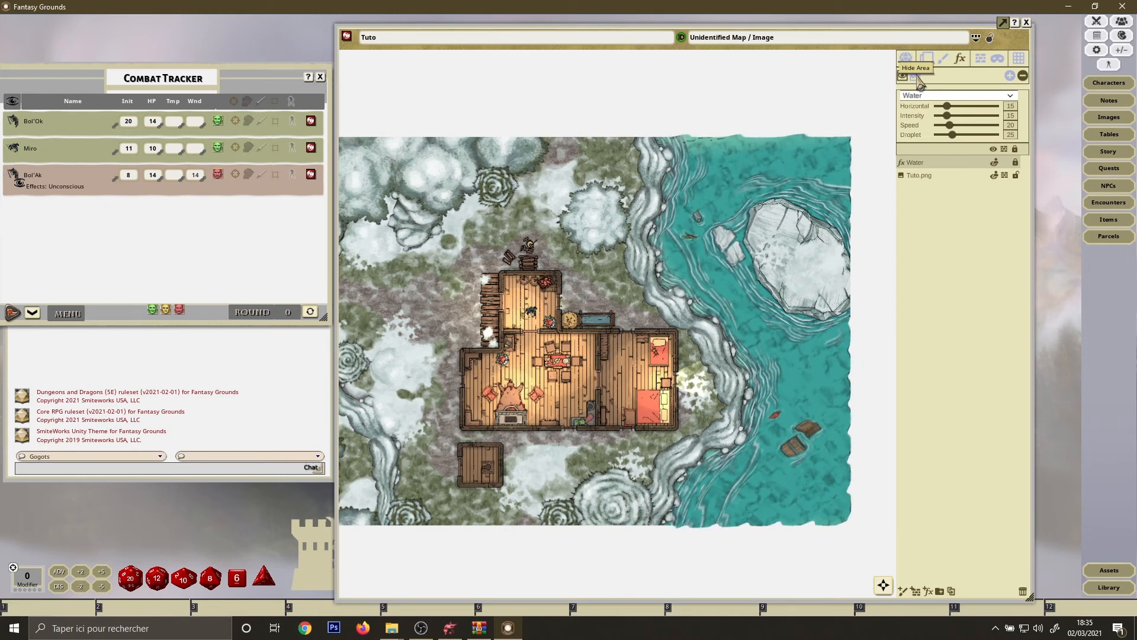
key(alt)
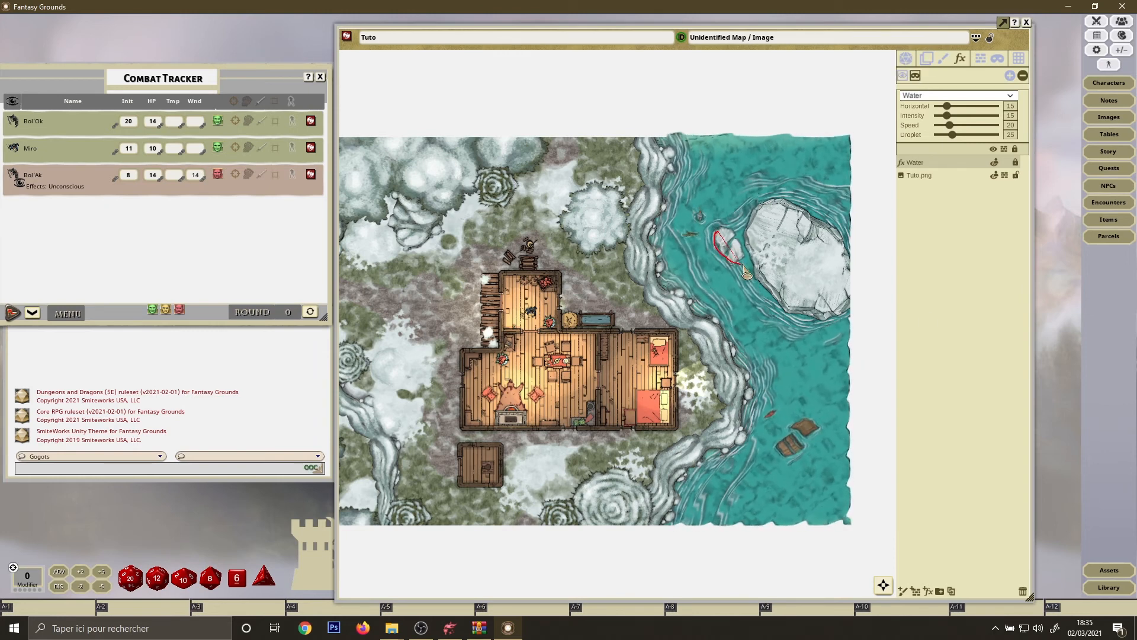
drag(743, 255, 735, 240)
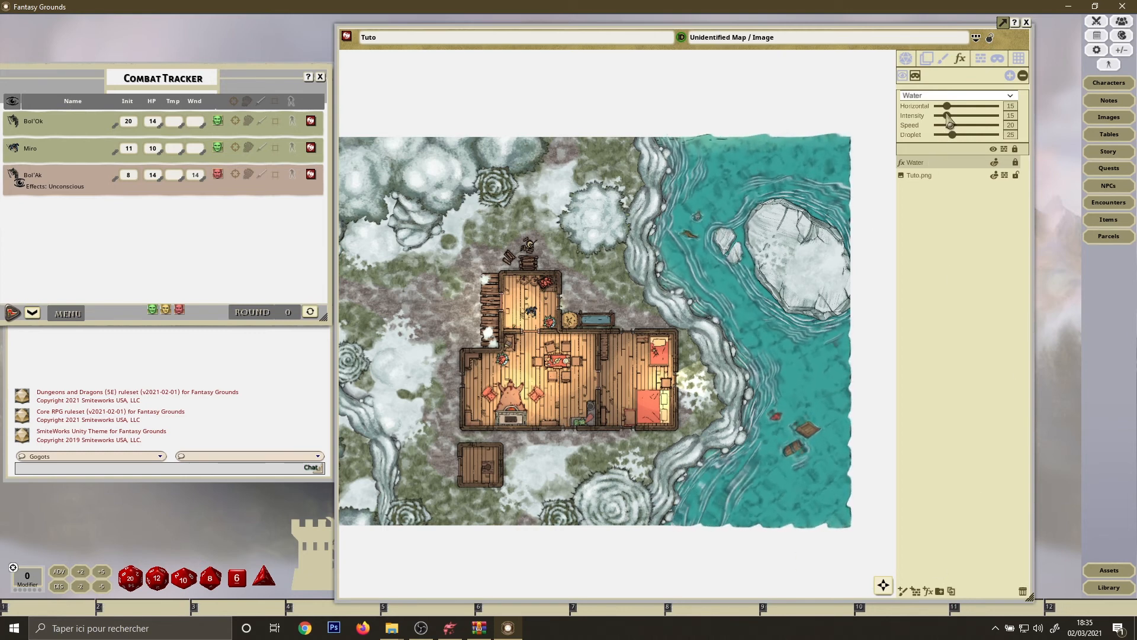
Set the Water effect's intensity to 8, droplet to 22 and horizontal to 37
drag(948, 116, 943, 117)
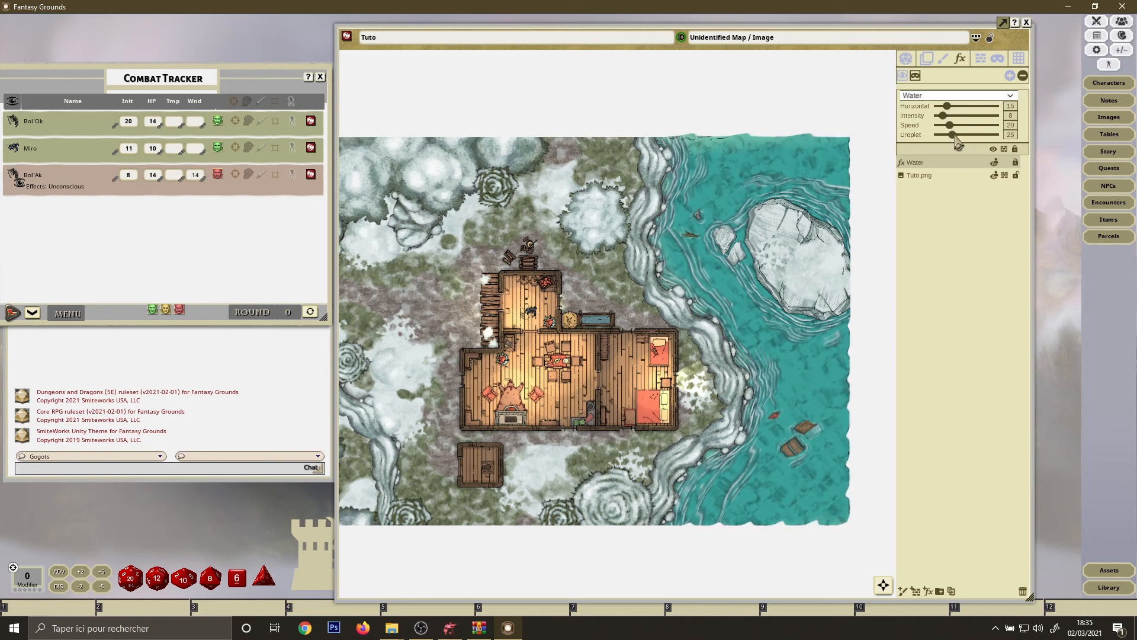
mouse_move(952, 136)
mouse_down()
mouse_move(972, 141)
mouse_move(954, 151)
mouse_up()
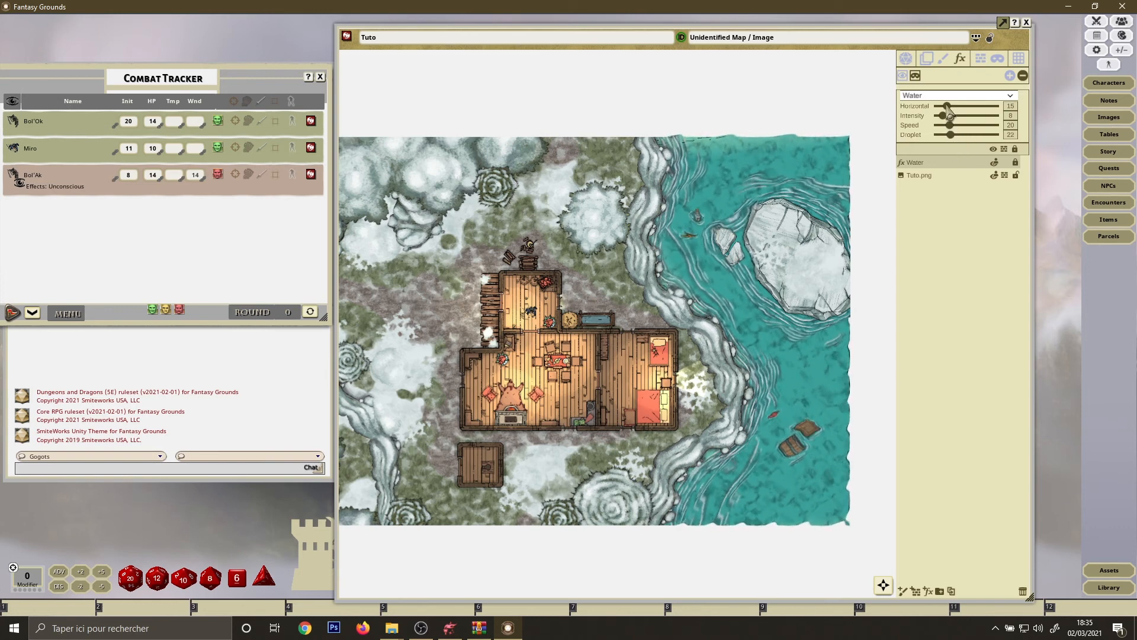
drag(946, 106, 962, 124)
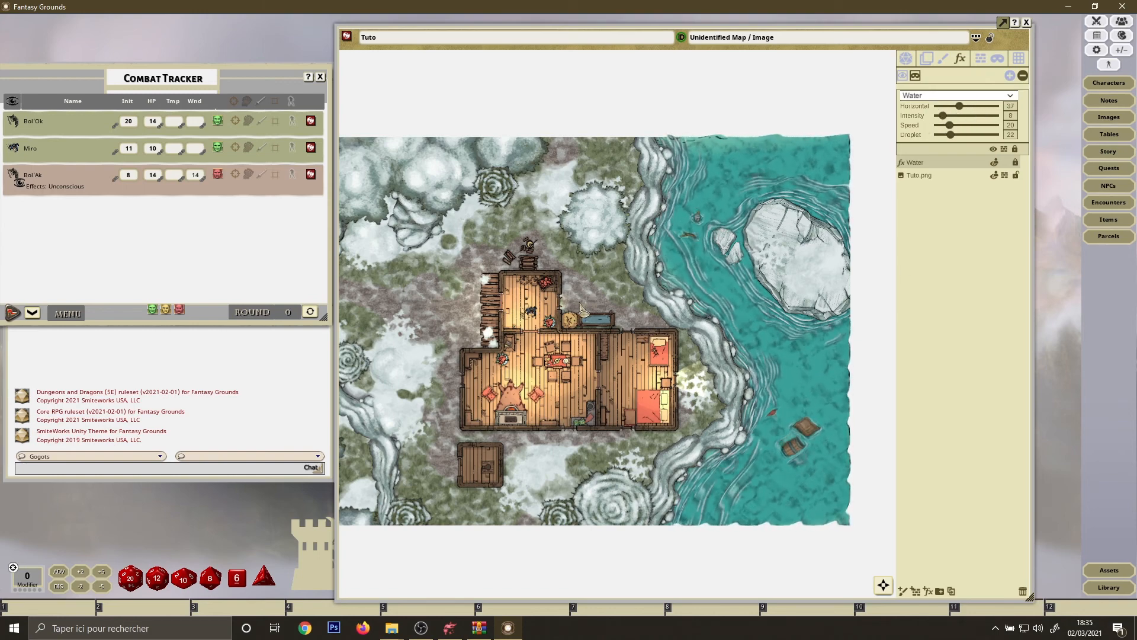
drag(579, 306, 614, 306)
scroll(621, 353, down, 2)
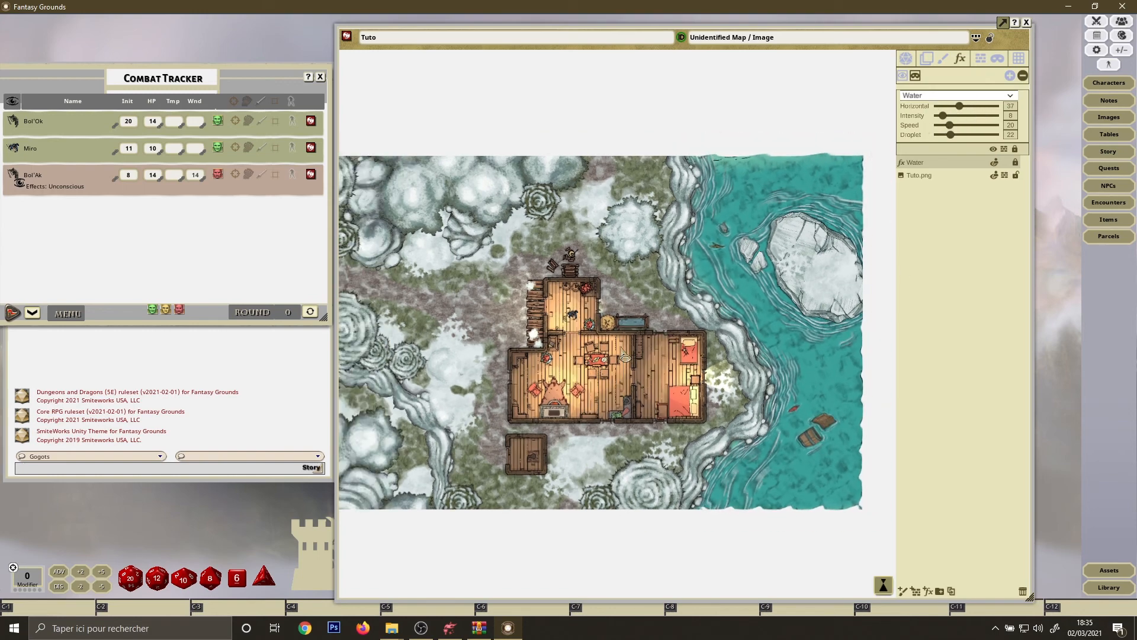